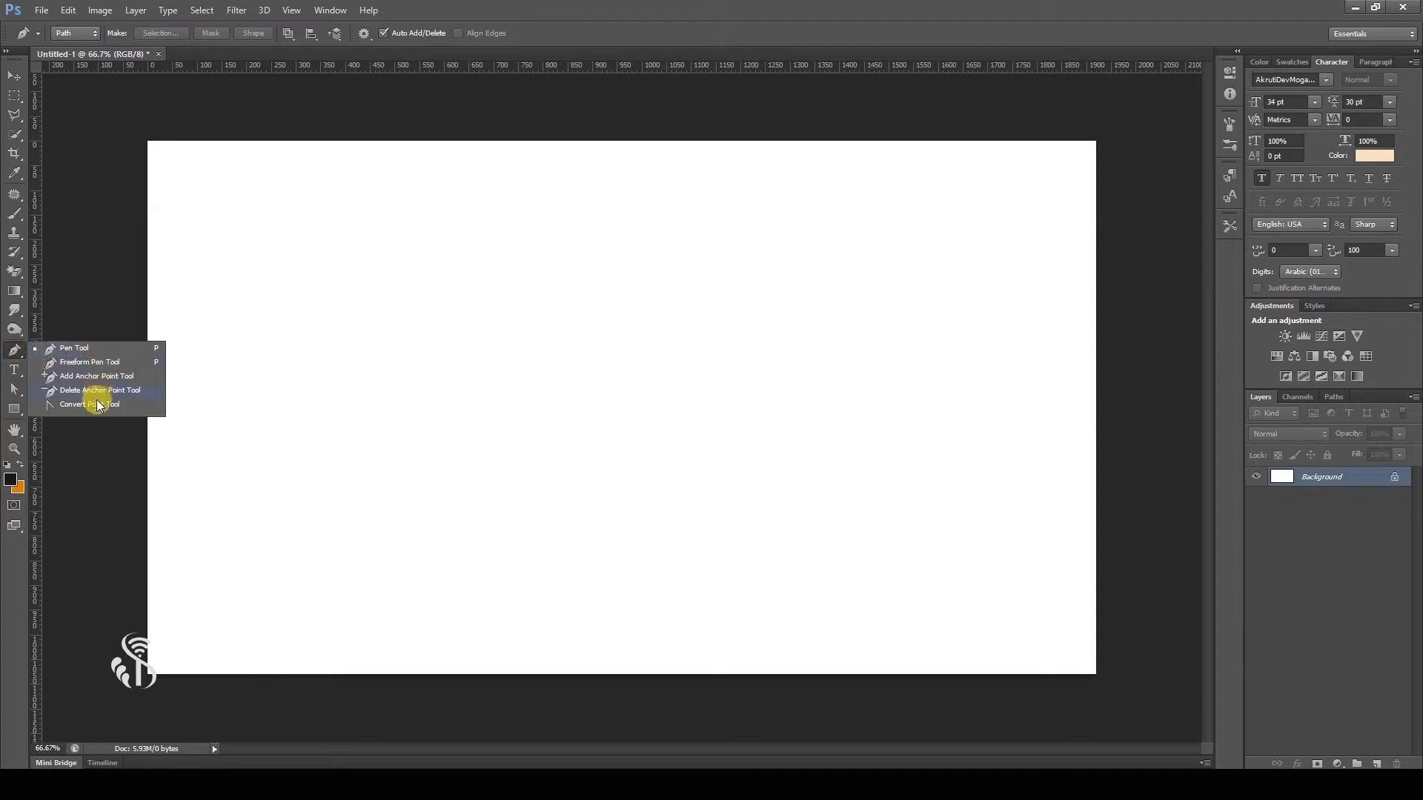
# Step: Draw a zigzag path across the blank canvas with the Pen Tool in Path mode, ending in a curved segment
pyautogui.click(77, 346)
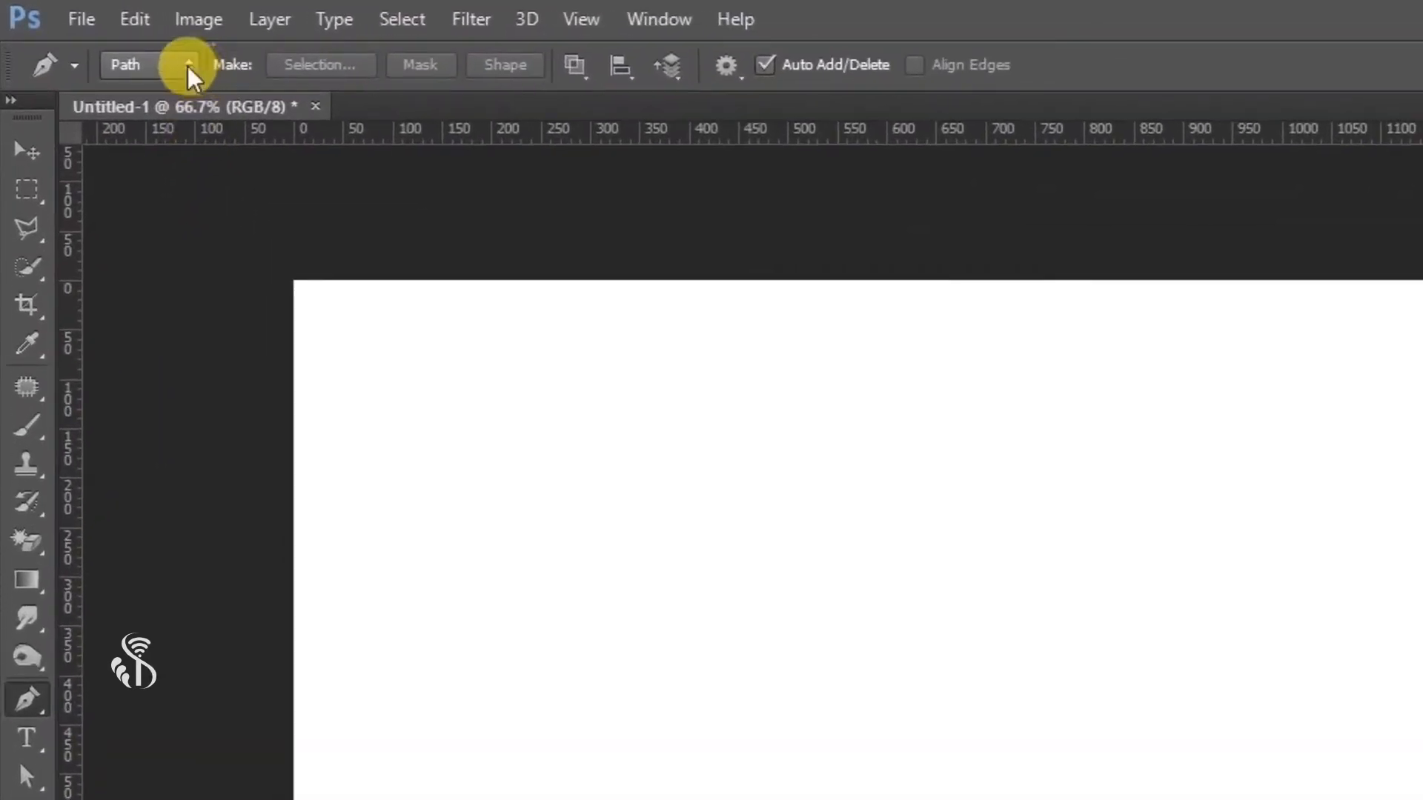
pyautogui.click(189, 65)
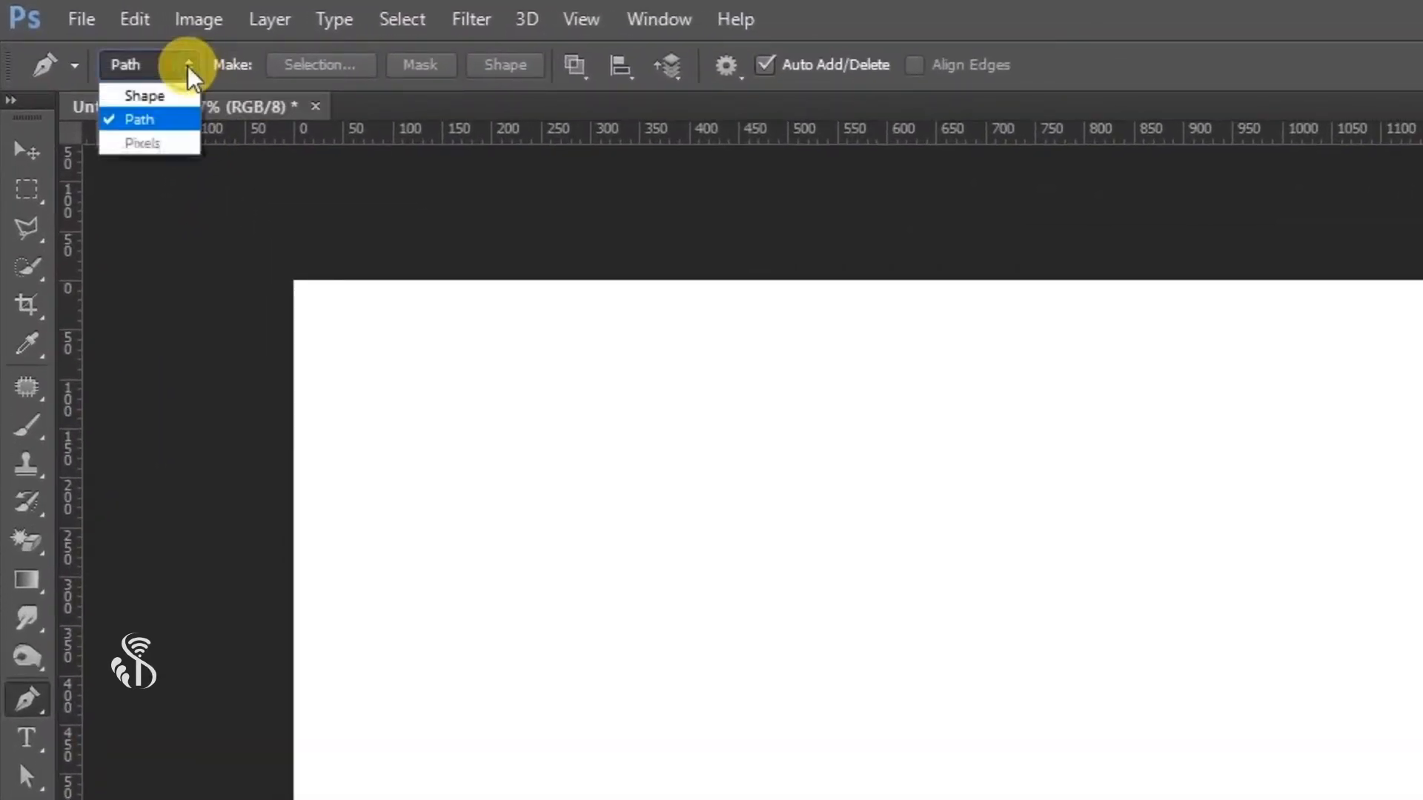
pyautogui.click(169, 121)
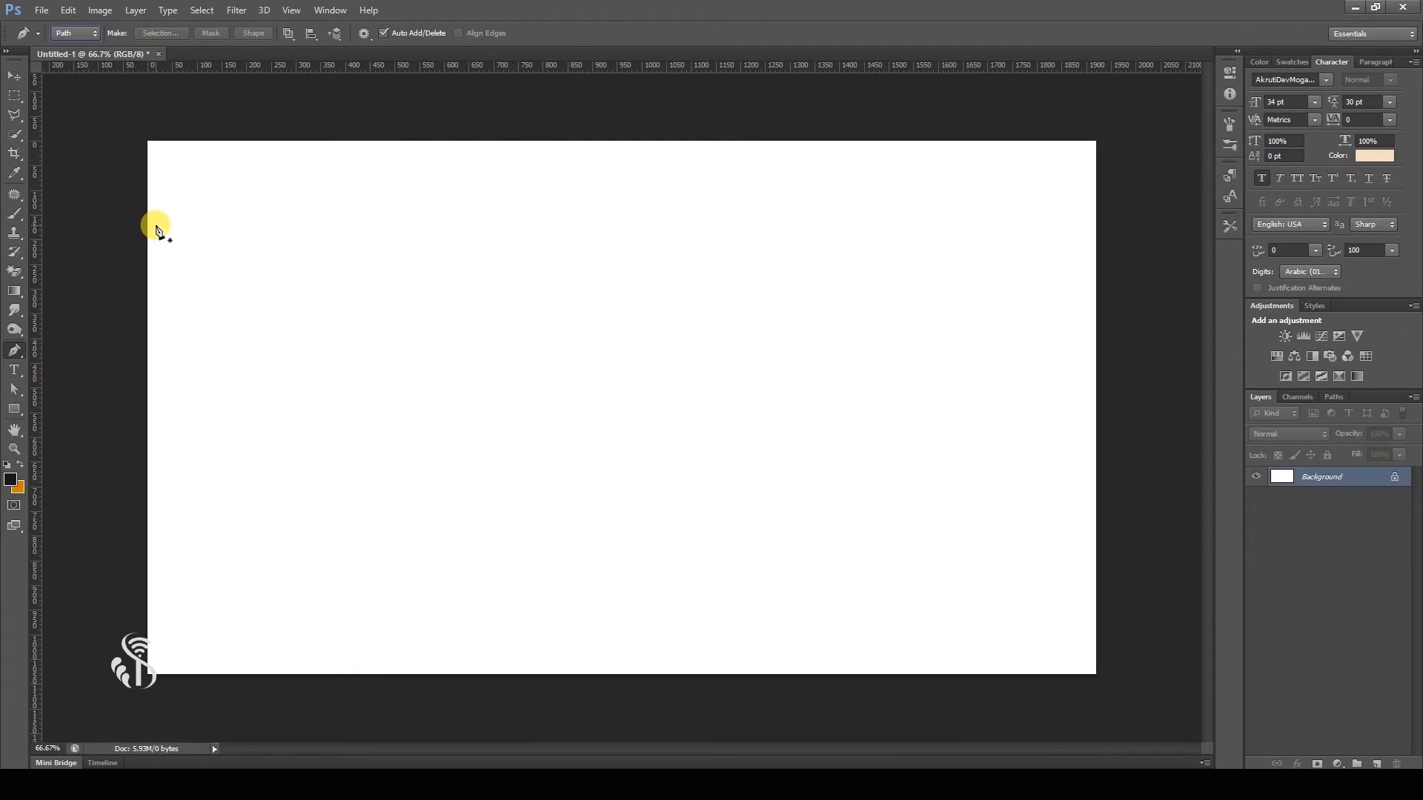
pyautogui.click(248, 451)
pyautogui.click(325, 356)
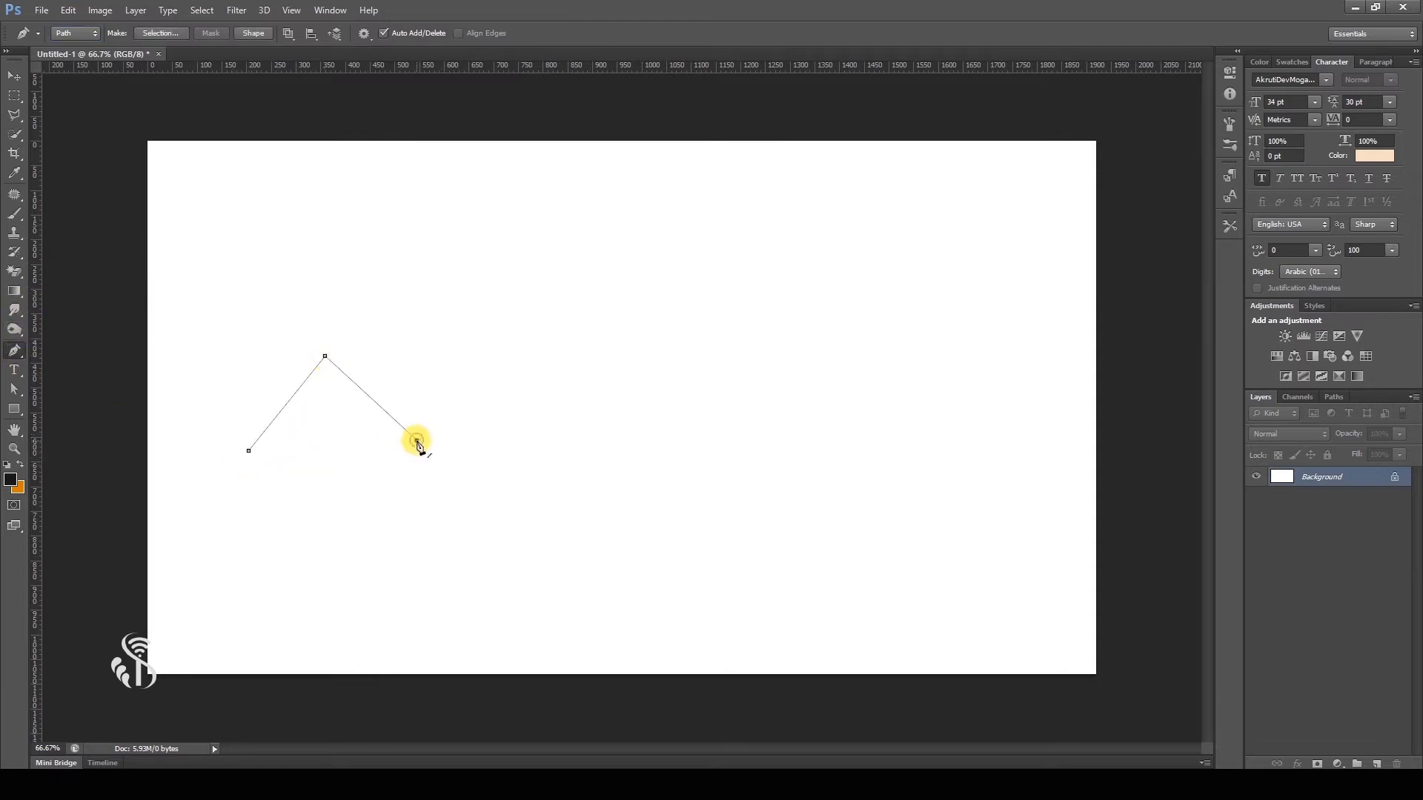
pyautogui.click(481, 338)
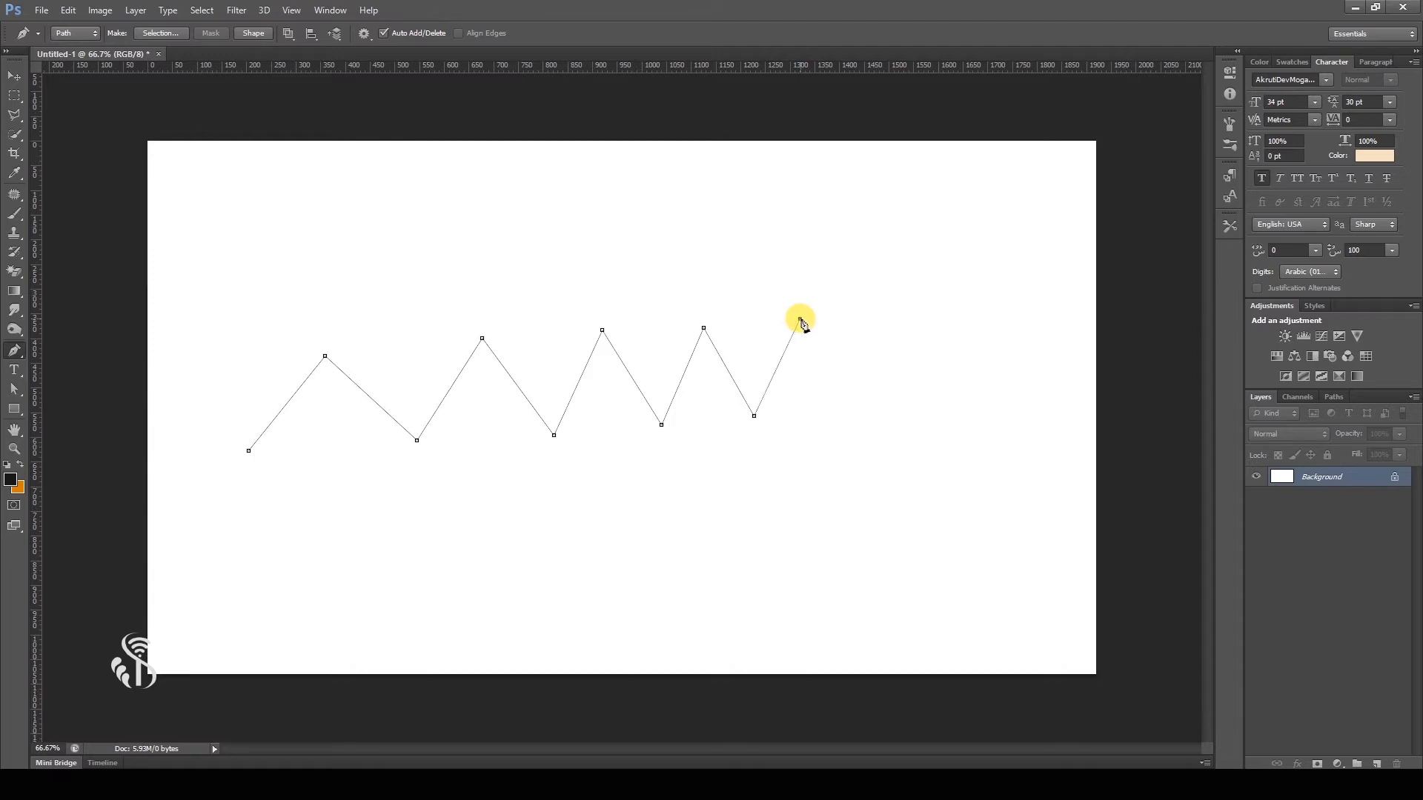
pyautogui.moveTo(838, 318); pyautogui.dragTo(873, 322)
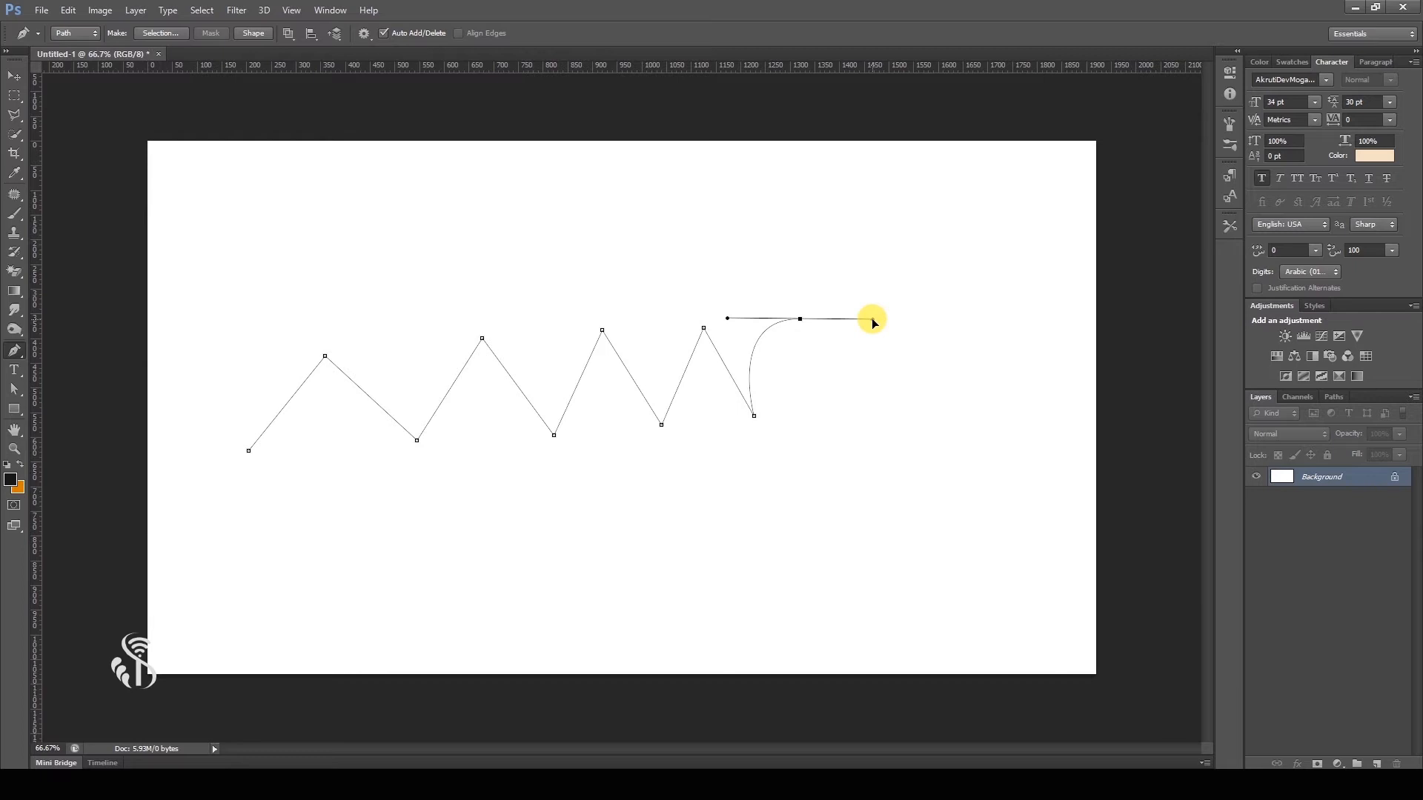
pyautogui.moveTo(871, 320); pyautogui.dragTo(871, 319)
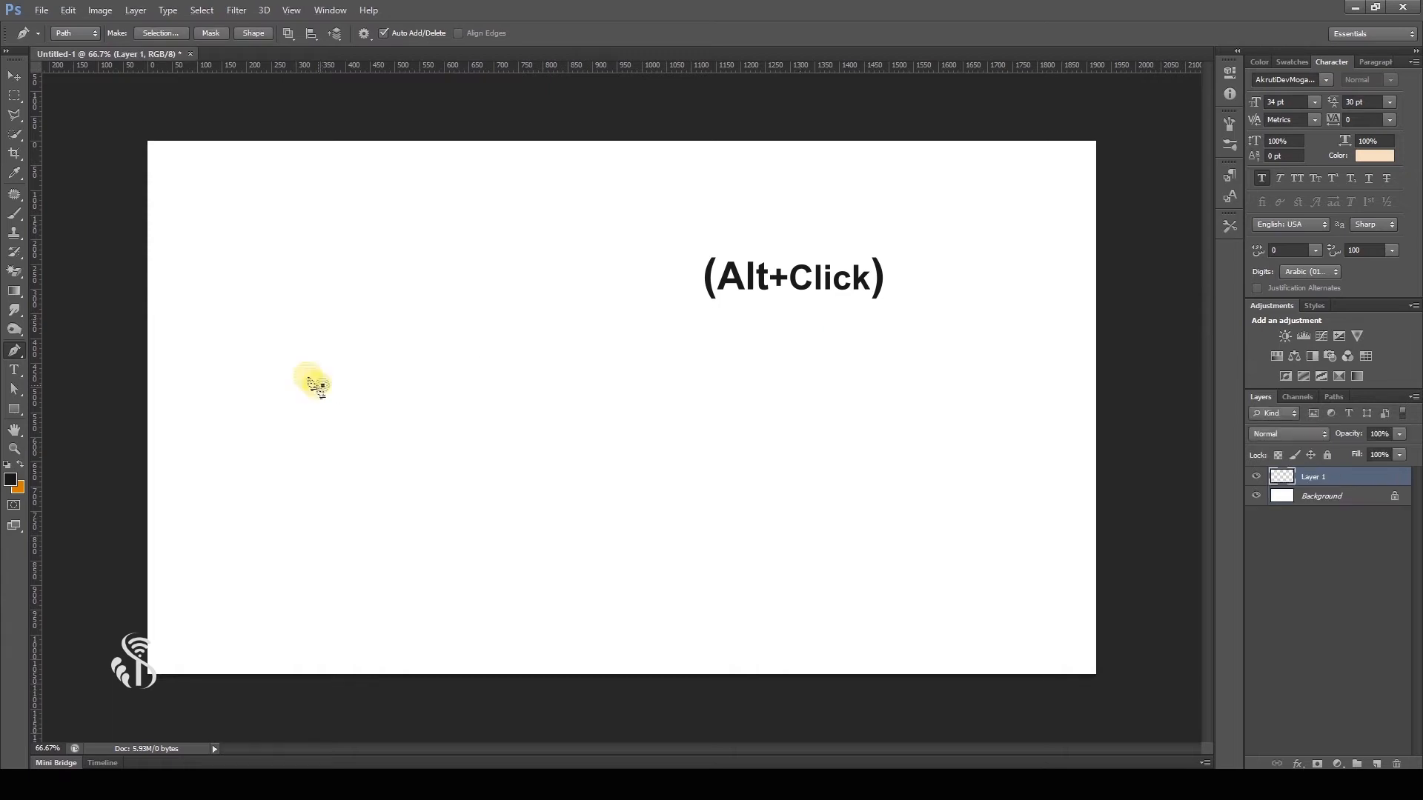
# Step: Draw a closed fish outline on Layer 1 with curved path segments, including an open mouth and a forked tail
pyautogui.click(323, 385)
pyautogui.moveTo(293, 368)
pyautogui.mouseDown()
pyautogui.moveTo(448, 279)
pyautogui.moveTo(622, 273)
pyautogui.moveTo(702, 298)
pyautogui.mouseUp()
pyautogui.moveTo(731, 307); pyautogui.dragTo(845, 355)
pyautogui.moveTo(852, 345); pyautogui.dragTo(900, 326)
pyautogui.moveTo(893, 344); pyautogui.dragTo(868, 387)
pyautogui.moveTo(860, 400); pyautogui.dragTo(908, 478)
pyautogui.moveTo(895, 491); pyautogui.dragTo(858, 461)
pyautogui.moveTo(847, 446); pyautogui.dragTo(811, 426)
pyautogui.moveTo(619, 468); pyautogui.dragTo(540, 470)
pyautogui.moveTo(411, 460); pyautogui.dragTo(324, 390)
pyautogui.click(282, 399)
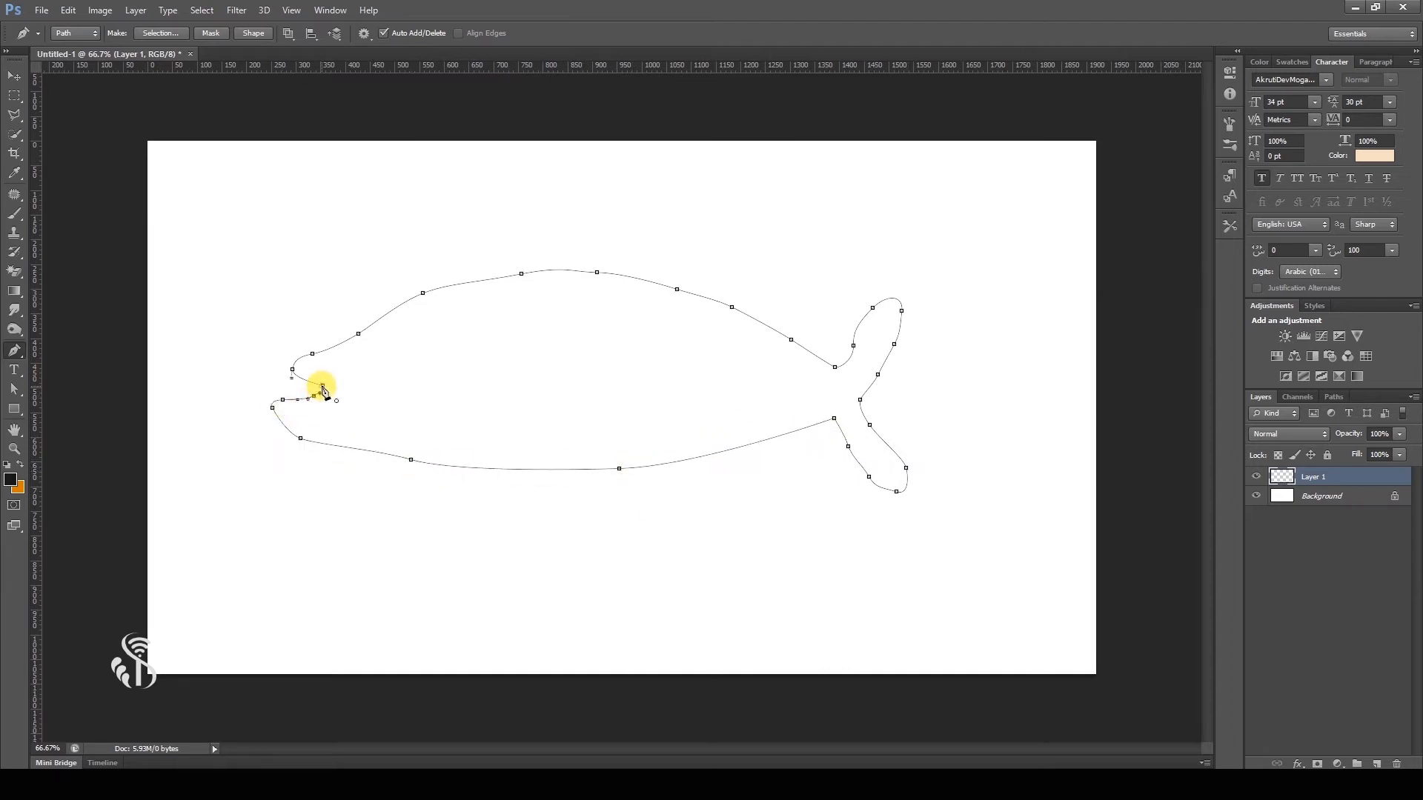
# Step: Fill the fish path with a solid color, using Normal mode and 100% opacity
pyautogui.rightClick(558, 312)
pyautogui.click(644, 389)
pyautogui.click(752, 221)
pyautogui.click(738, 256)
pyautogui.click(758, 504)
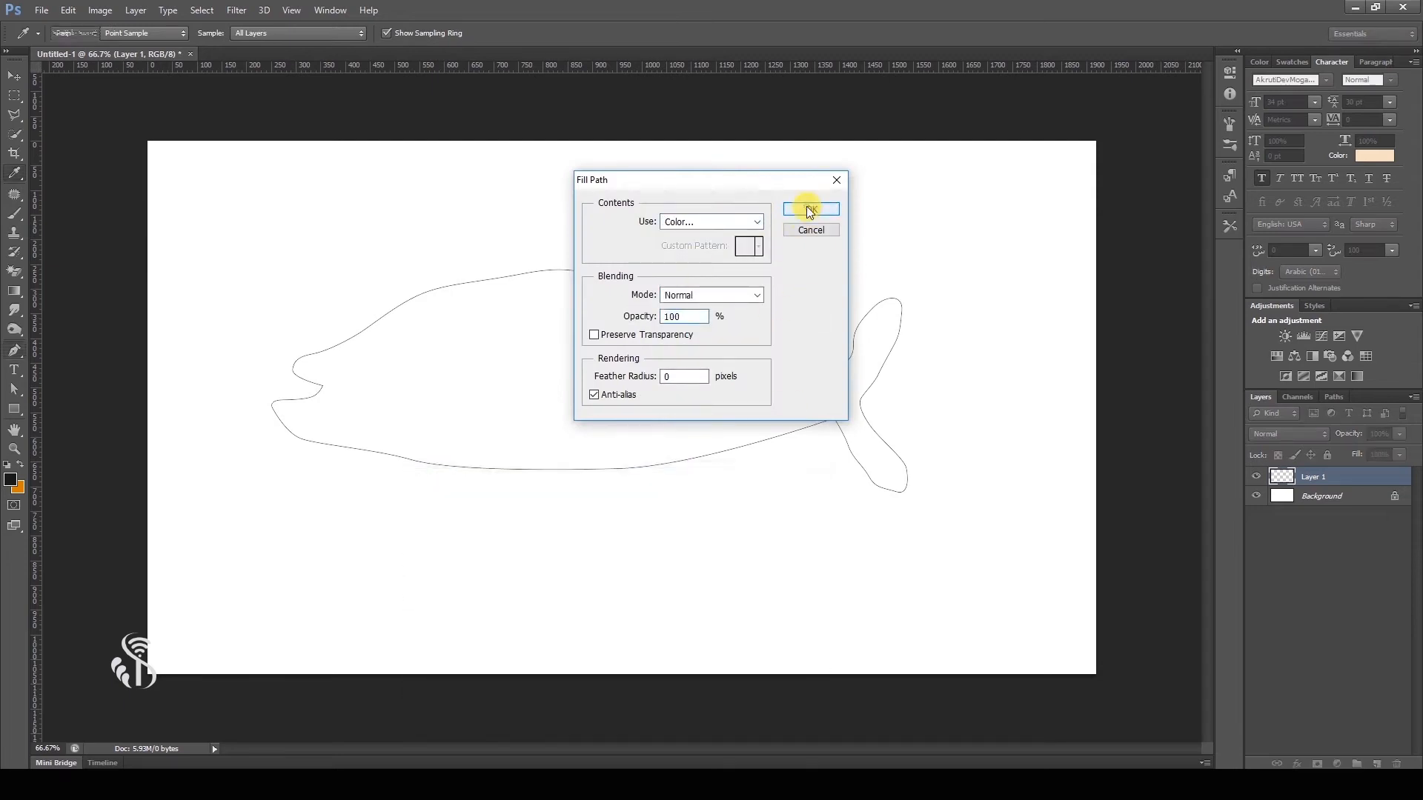
pyautogui.click(810, 209)
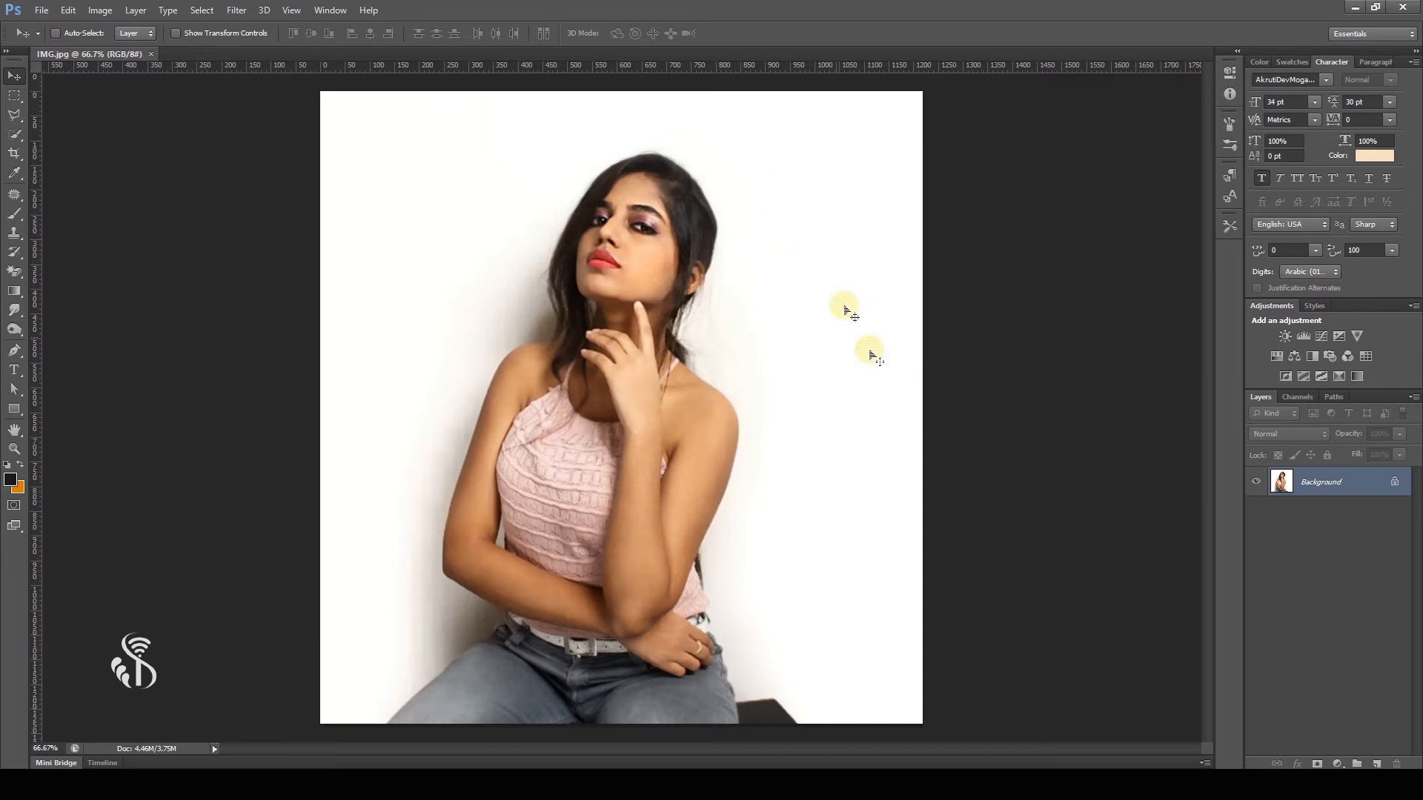
# Step: Set the Pen Tool to Path mode with Exclude Overlapping Shapes for tracing the woman in IMG.jpg
pyautogui.click(13, 350)
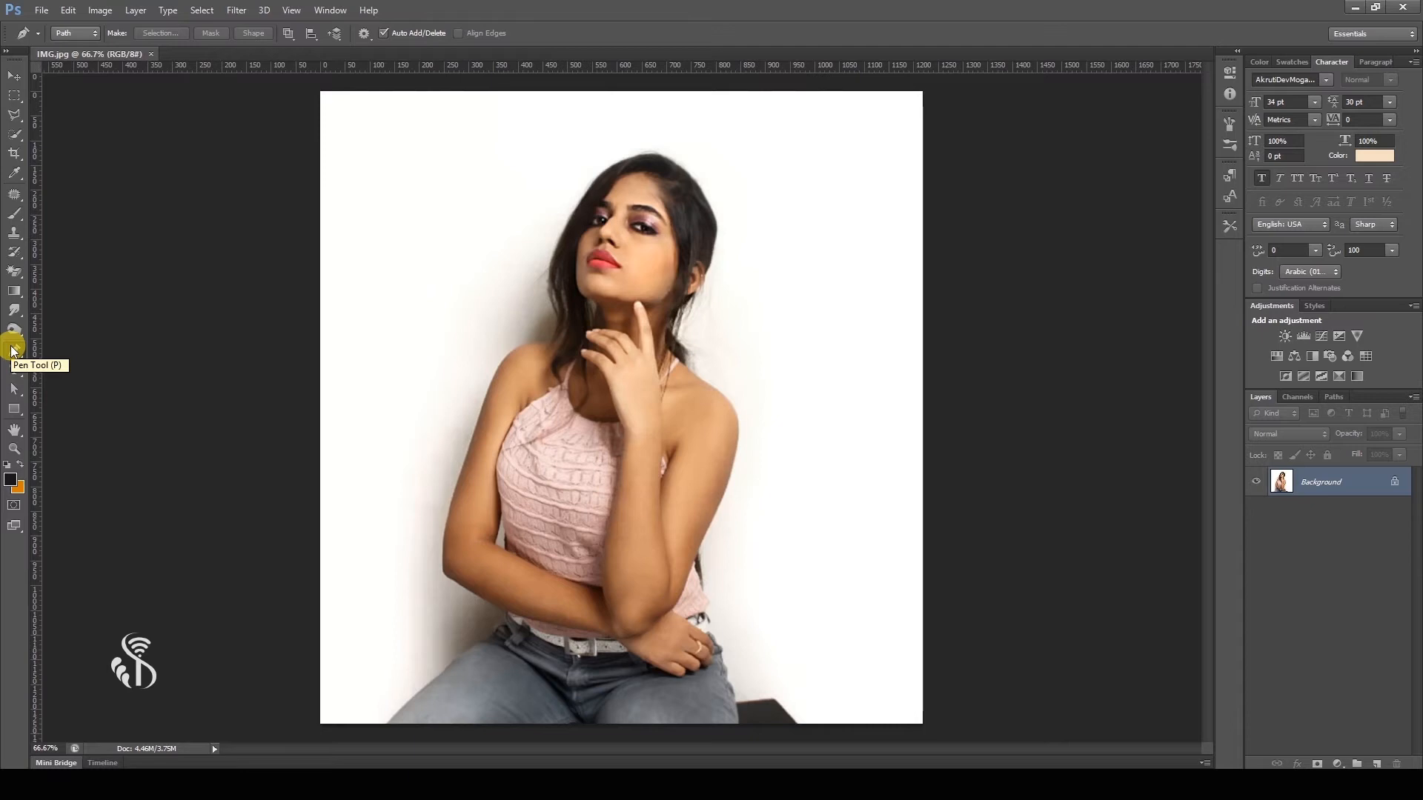
pyautogui.click(94, 34)
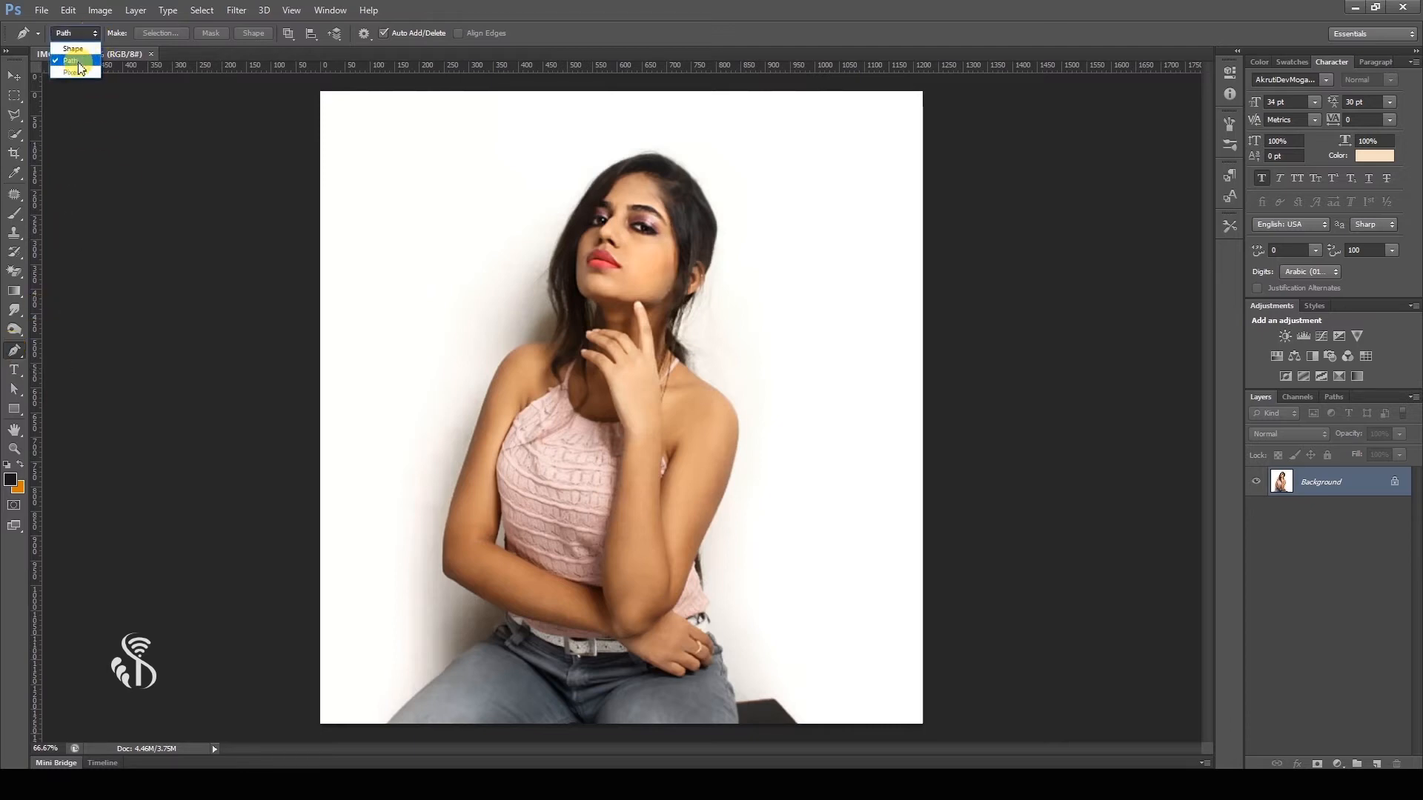
pyautogui.click(74, 61)
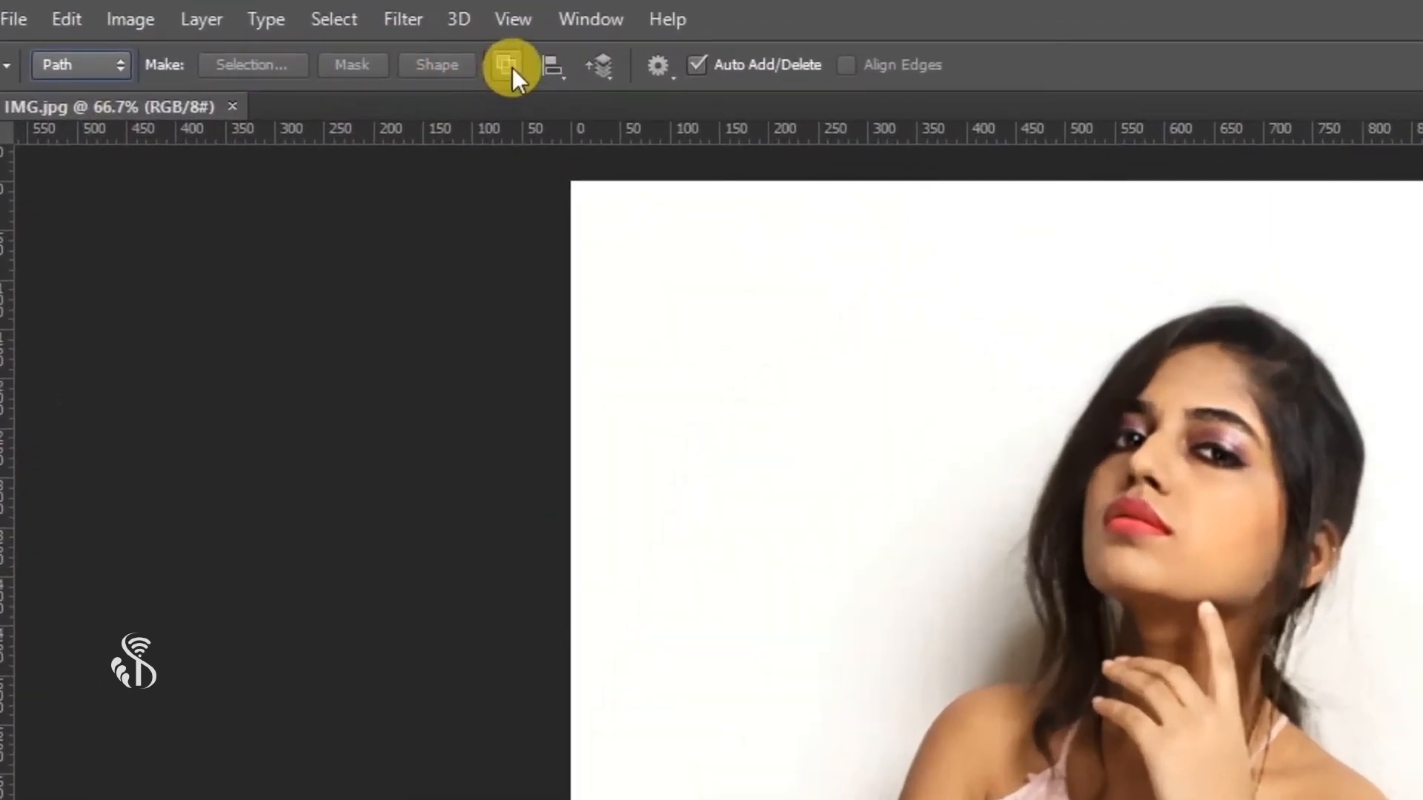
pyautogui.click(508, 65)
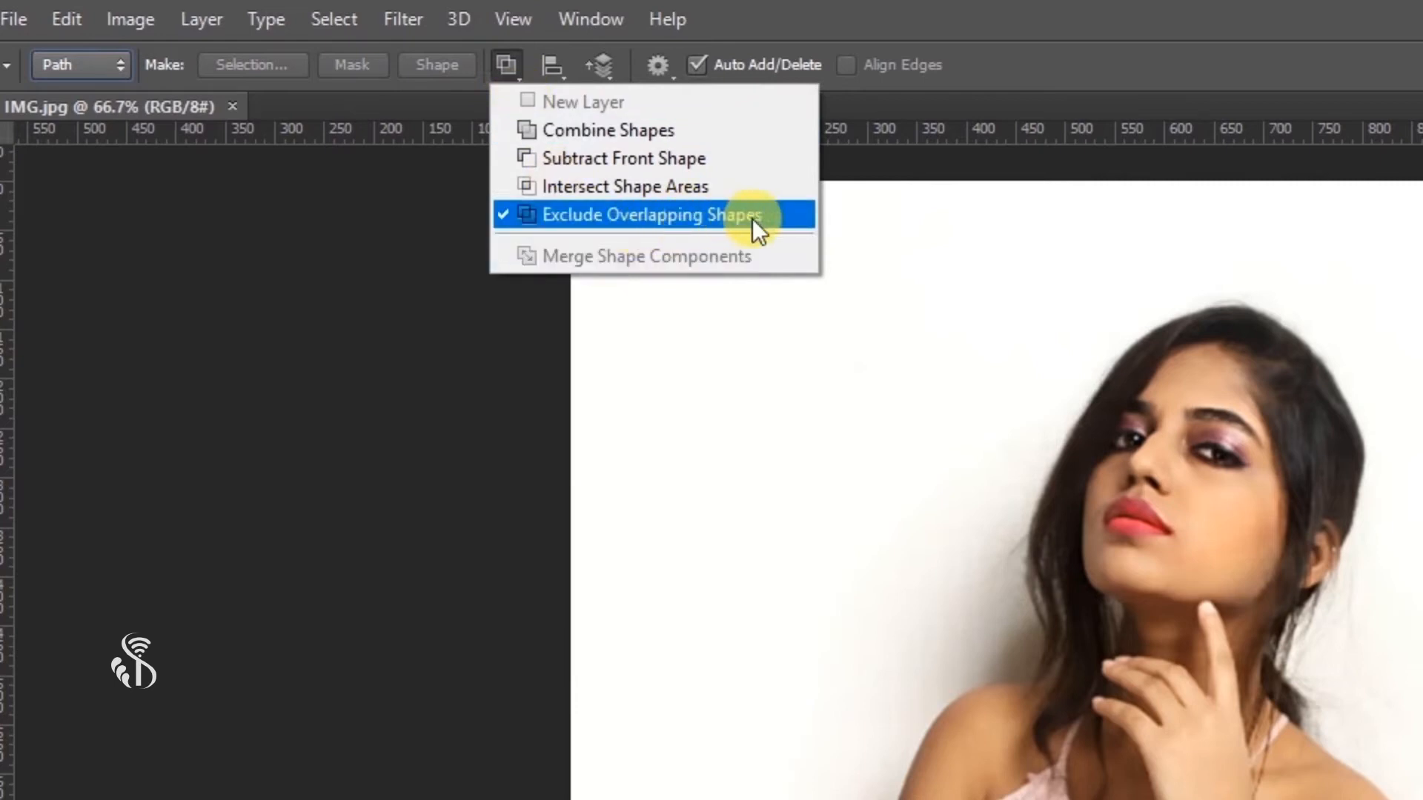
pyautogui.click(797, 213)
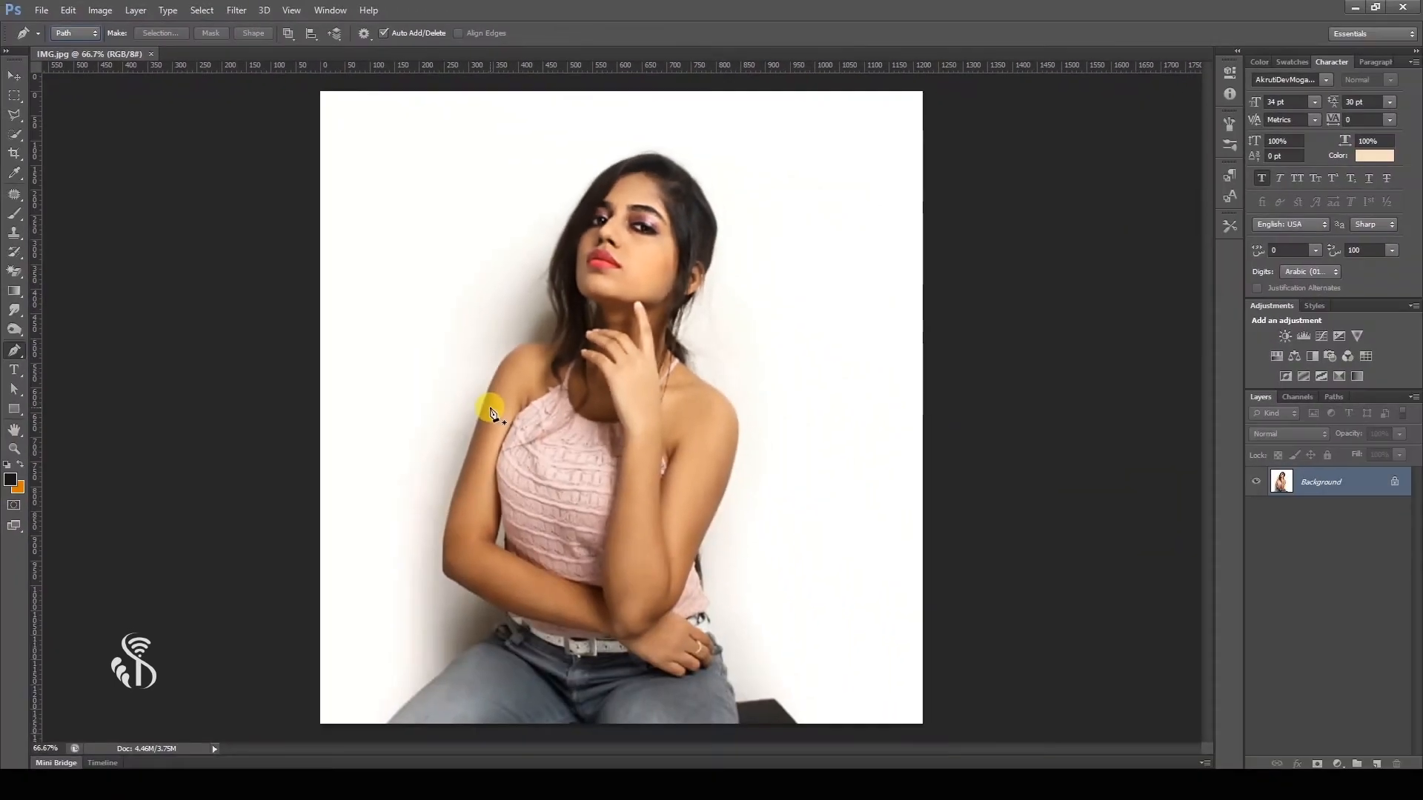
# Step: Start a path at the woman's elbow below the unraised shoulder and trace up the outer arm and over the shoulder
pyautogui.hotkey('ctrl', '+')
pyautogui.hotkey('ctrl', '-')
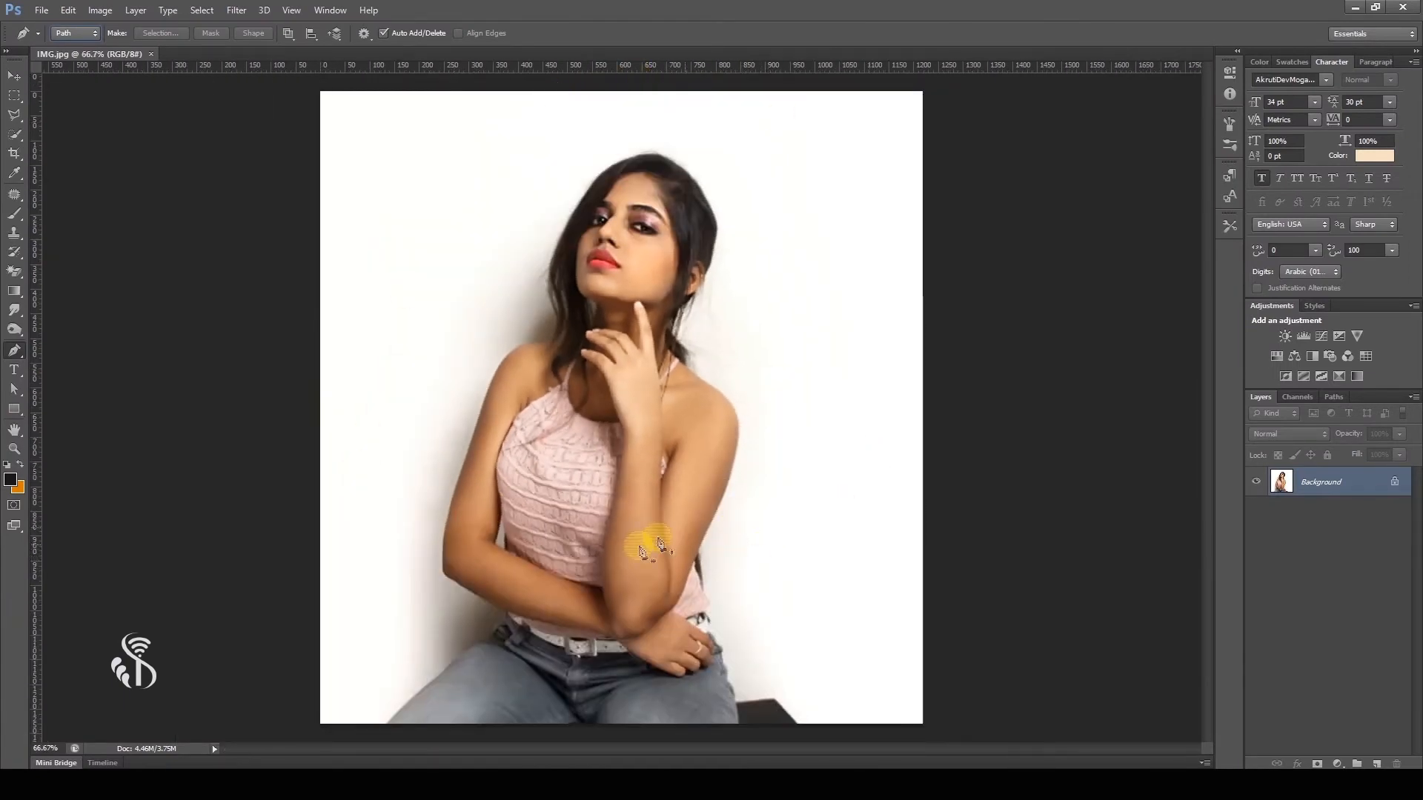
pyautogui.hotkey('ctrl', '+')
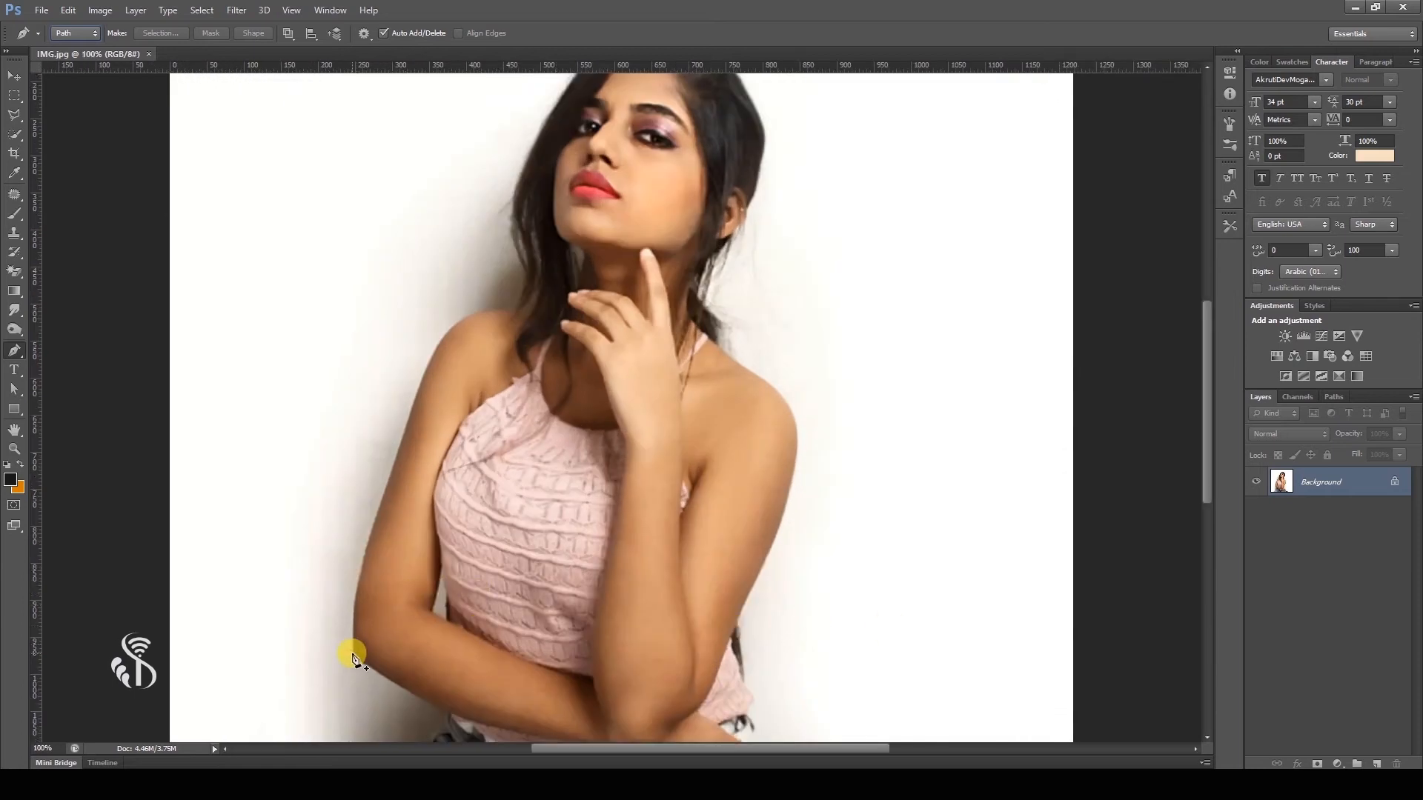
pyautogui.hotkey('ctrl', '+')
pyautogui.moveTo(460, 546); pyautogui.dragTo(395, 555)
pyautogui.click(428, 604)
pyautogui.moveTo(406, 434); pyautogui.dragTo(418, 384)
pyautogui.moveTo(463, 228); pyautogui.dragTo(343, 603)
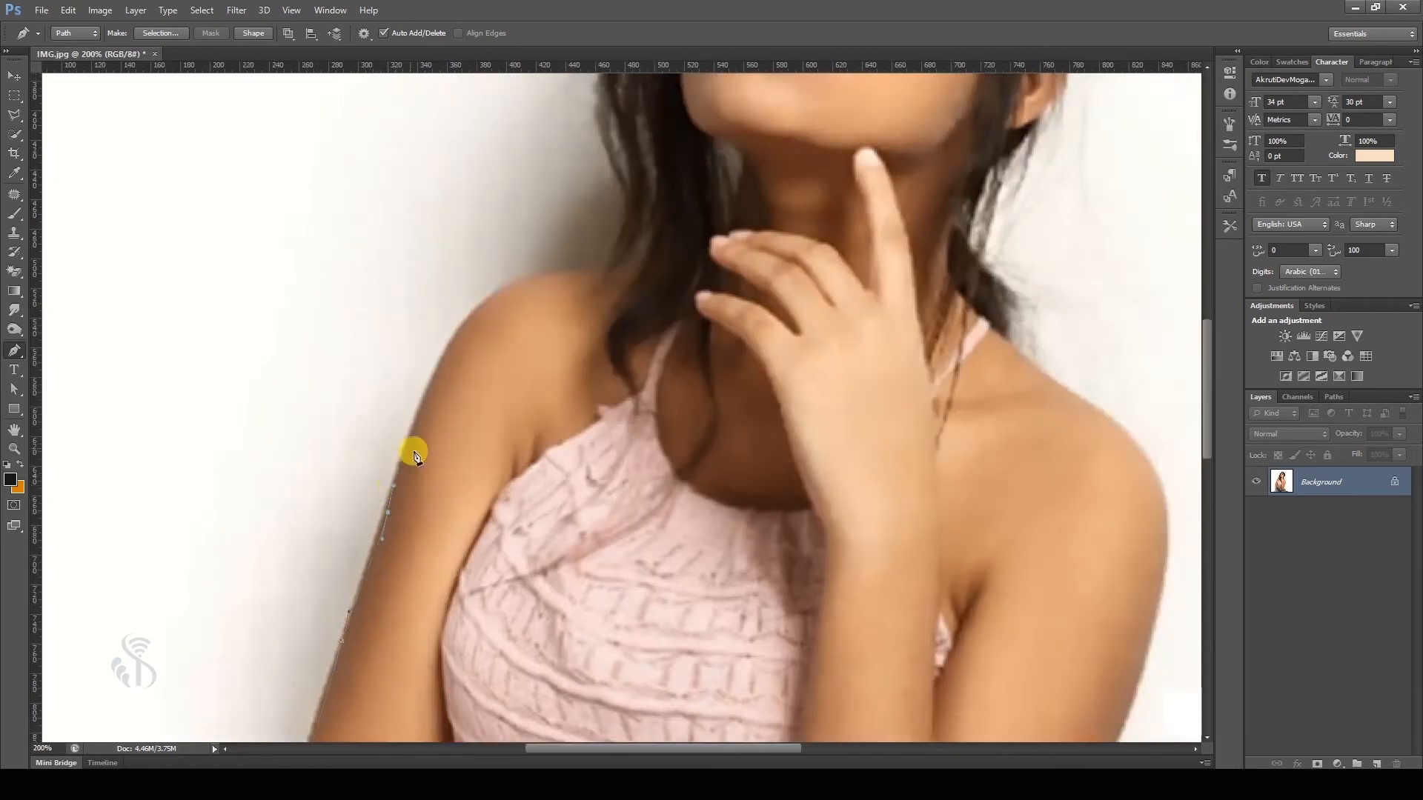
pyautogui.moveTo(449, 348); pyautogui.dragTo(471, 317)
pyautogui.moveTo(538, 279); pyautogui.dragTo(623, 280)
# Step: Continue the path around the hair and head, removing outgoing handles at the crown, then past the ear and down the neck
pyautogui.hotkey('ctrl', '-')
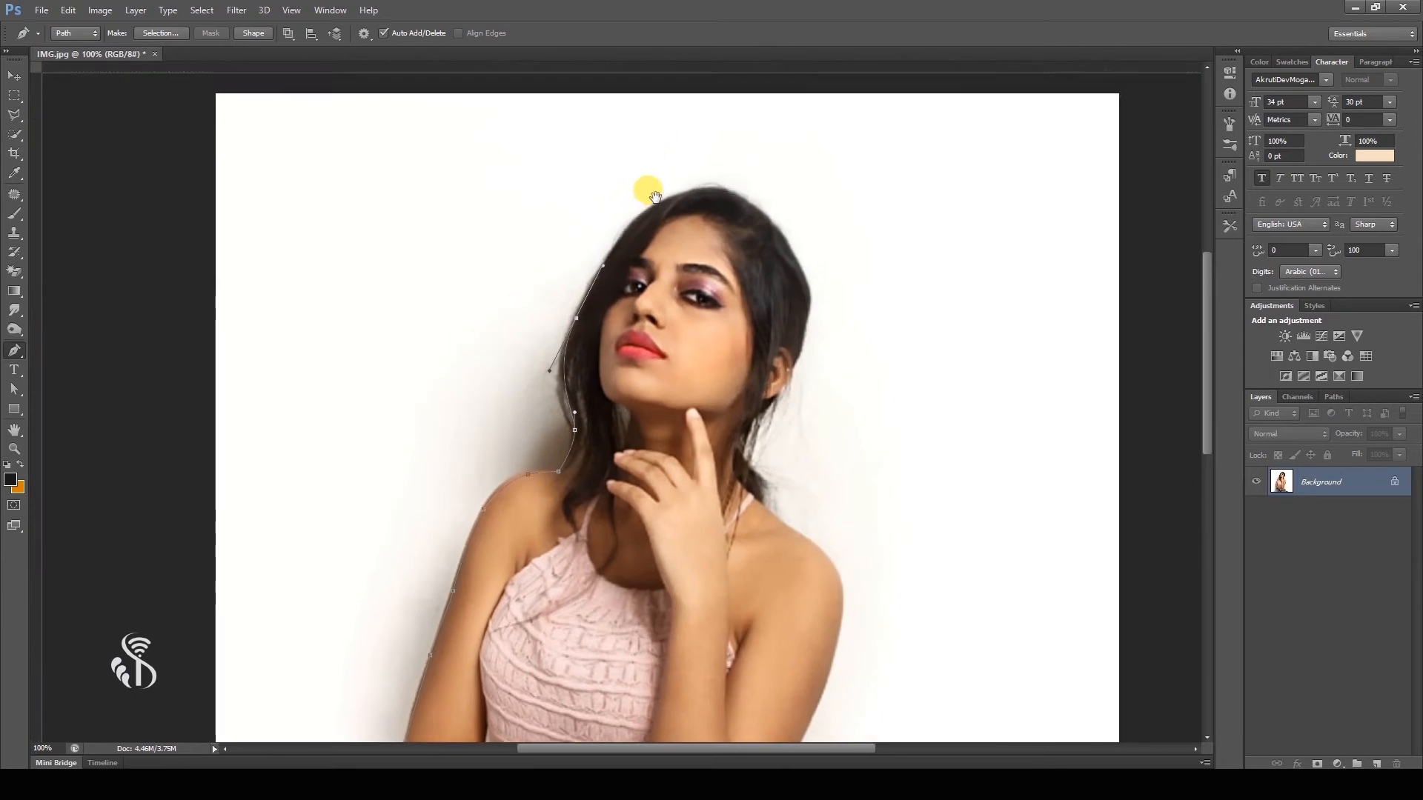
pyautogui.moveTo(670, 203); pyautogui.dragTo(724, 181)
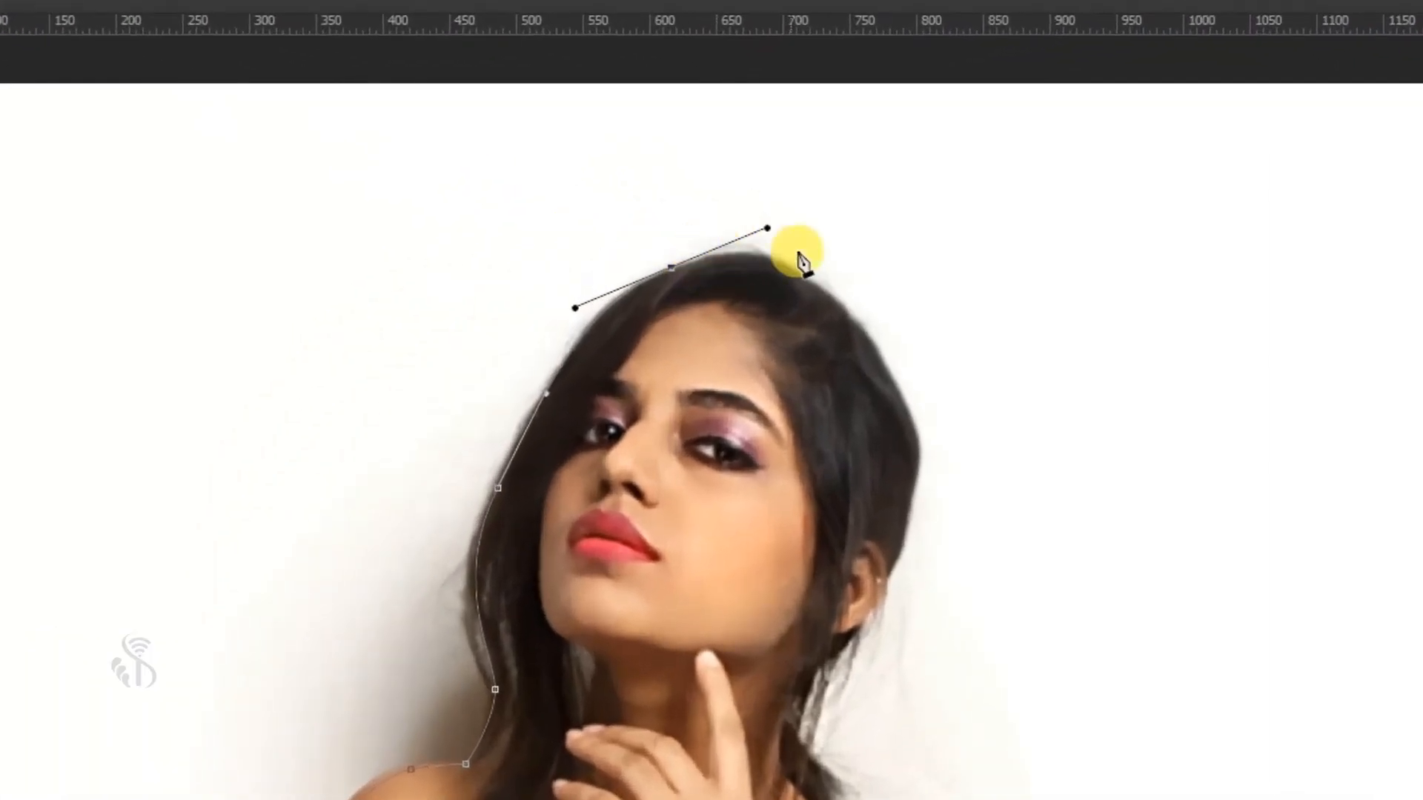
pyautogui.keyDown('alt'); pyautogui.click(671, 267); pyautogui.keyUp('alt')
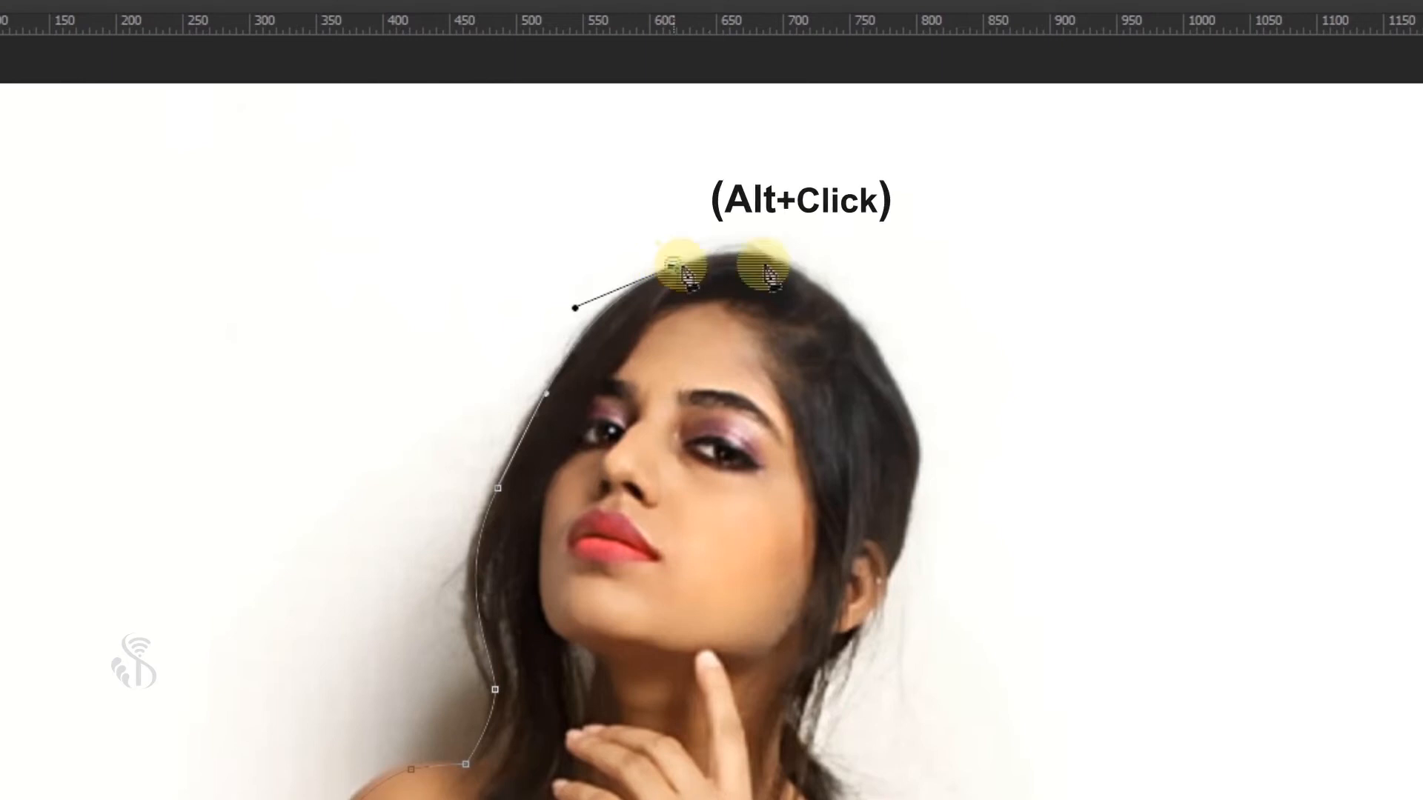
pyautogui.moveTo(809, 275); pyautogui.dragTo(871, 319)
pyautogui.keyDown('alt'); pyautogui.click(808, 276); pyautogui.keyUp('alt')
pyautogui.moveTo(903, 409); pyautogui.dragTo(919, 472)
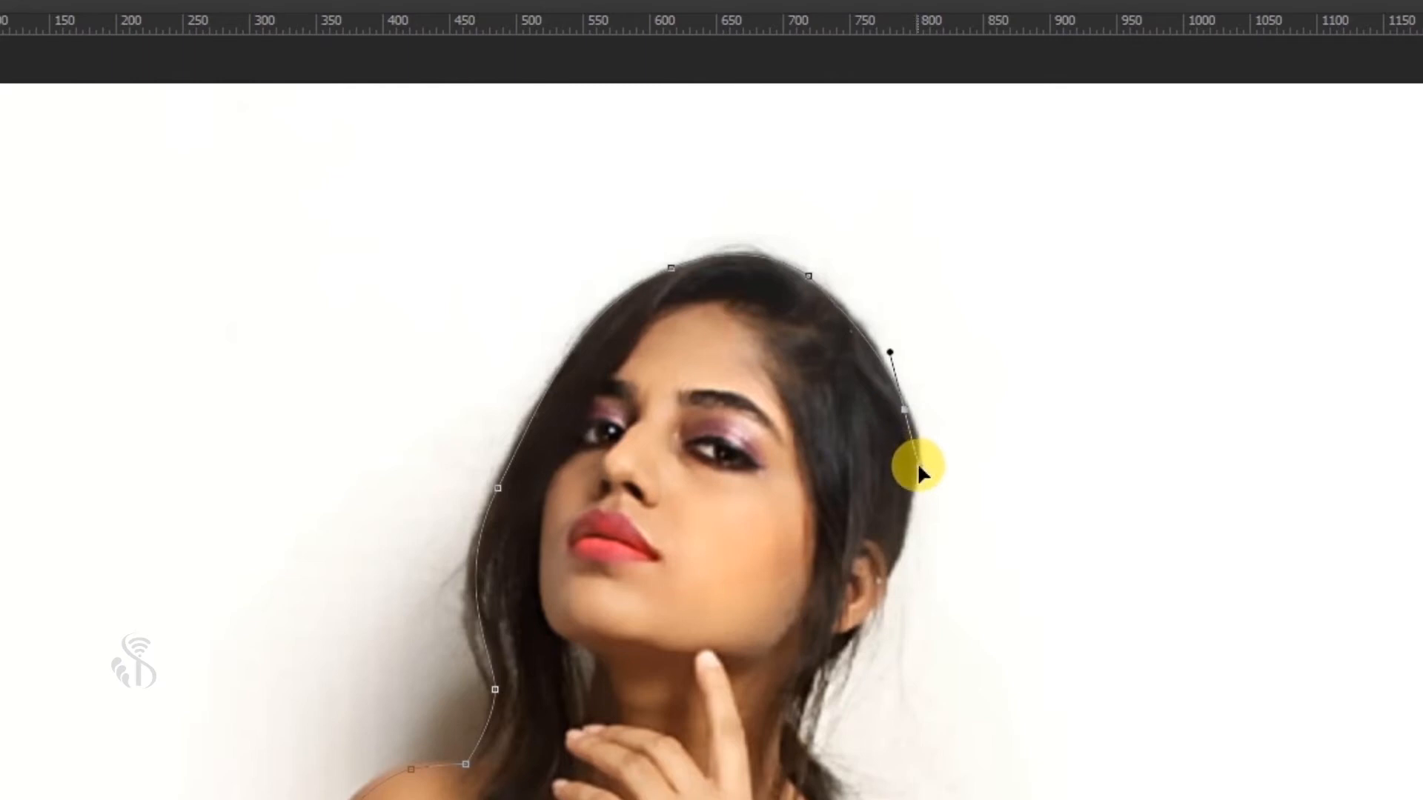
pyautogui.moveTo(902, 536); pyautogui.dragTo(826, 666)
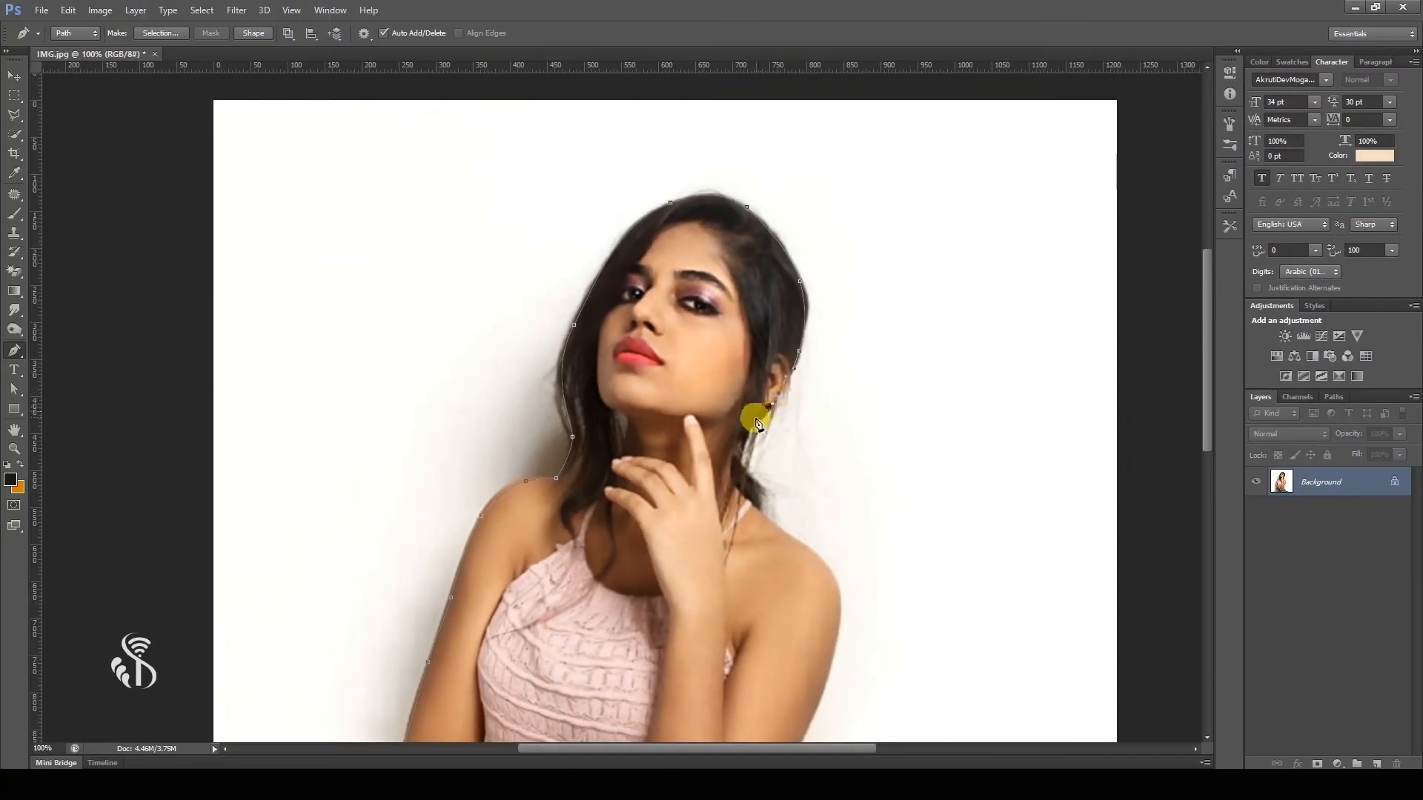
pyautogui.moveTo(743, 456); pyautogui.dragTo(765, 522)
# Step: Extend the path over the other shoulder and down the outer edge of the raised arm
pyautogui.scroll(-4, 737, 433)
pyautogui.hscroll(2, 737, 433)
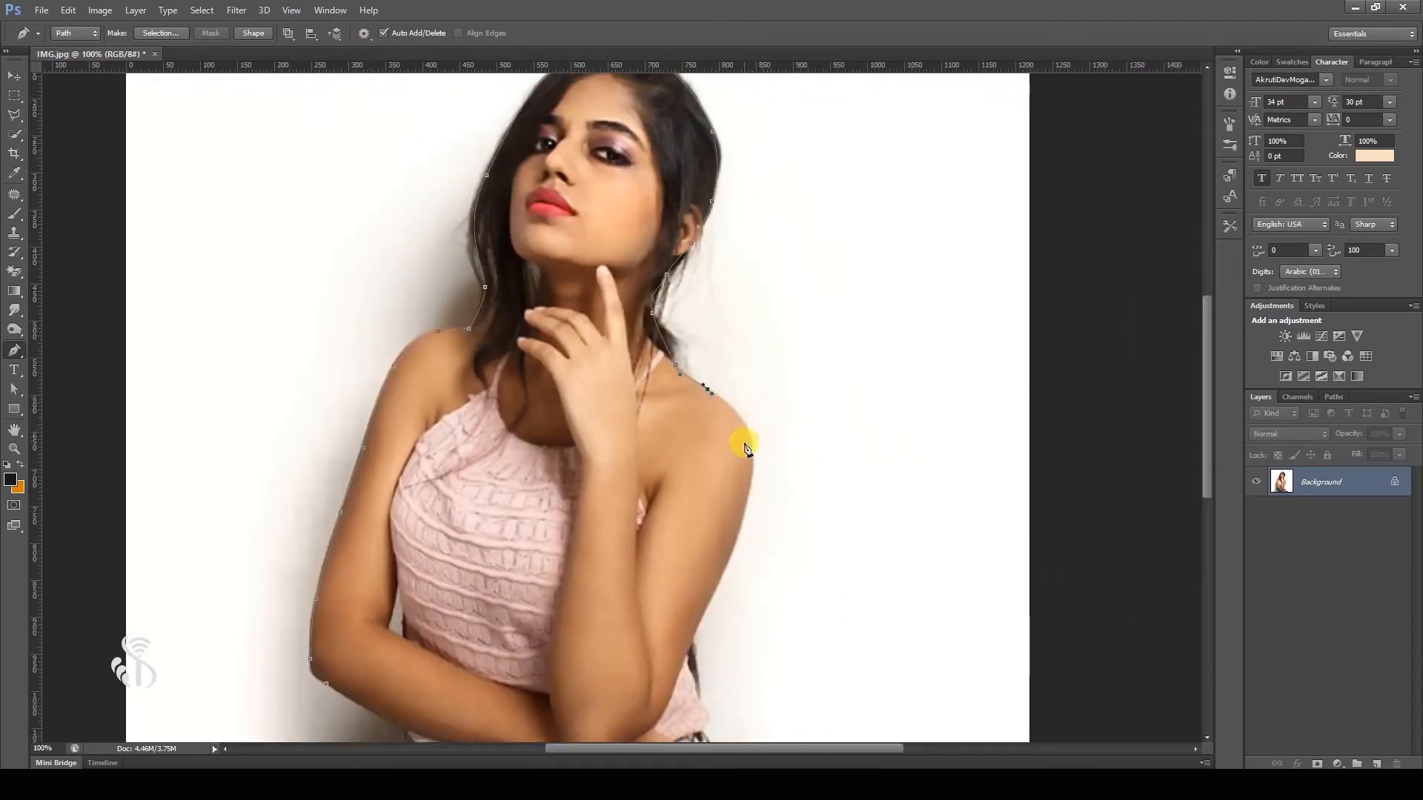
pyautogui.click(739, 530)
pyautogui.click(693, 652)
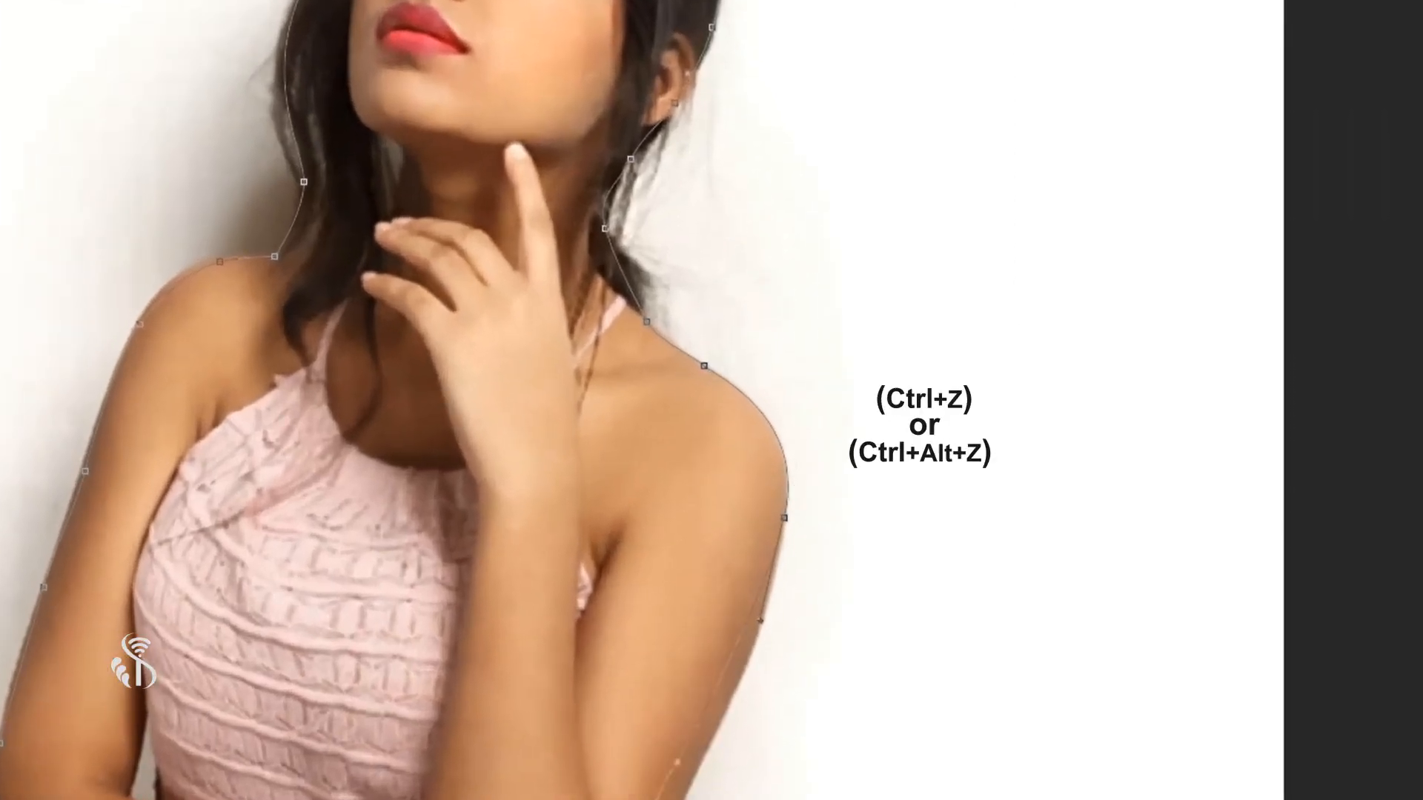
# Step: Undo the most recent anchor points on the shoulder and raised arm one by one
pyautogui.hotkey('ctrl', 'alt', 'z')
pyautogui.hotkey('ctrl', 'alt', 'z')
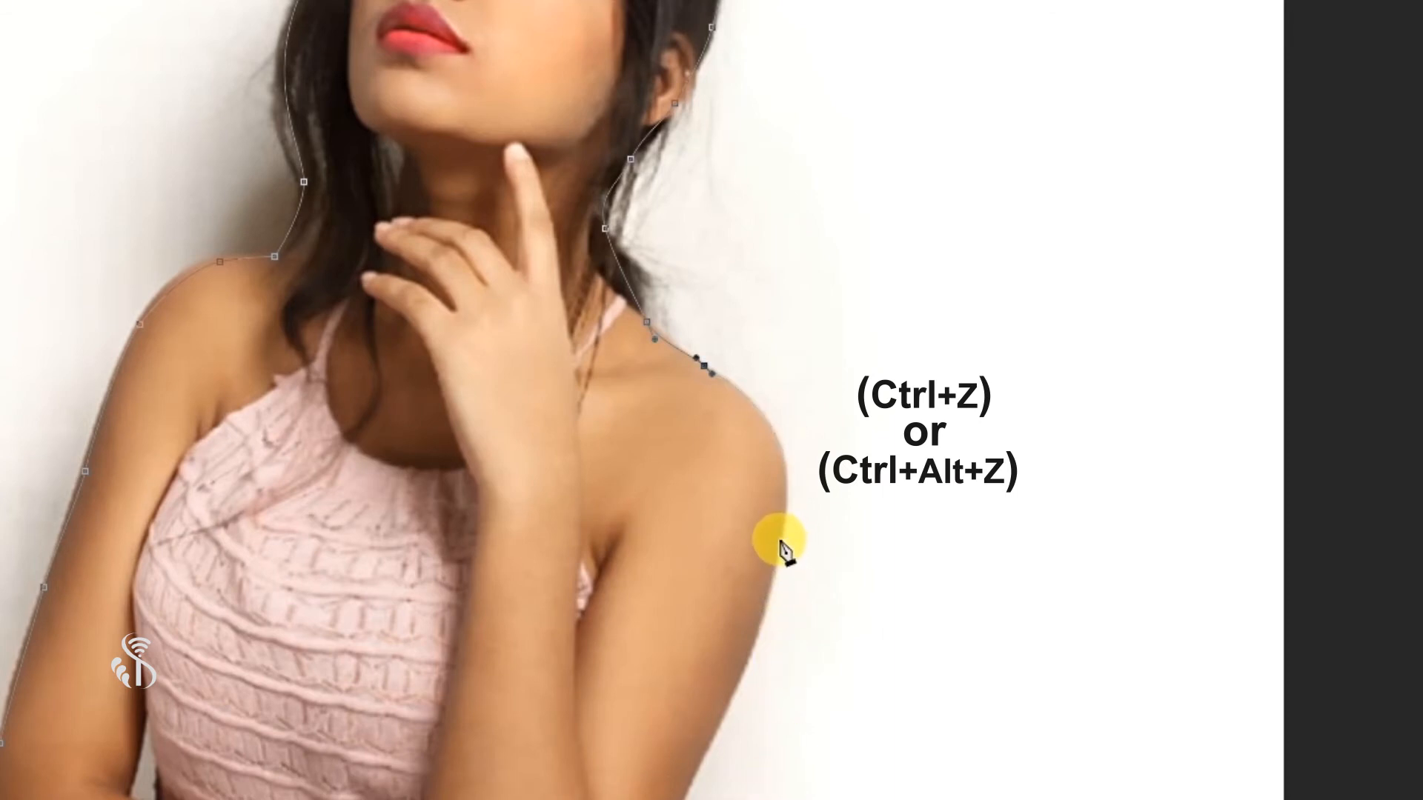
pyautogui.hotkey('ctrl', 'alt', 'z')
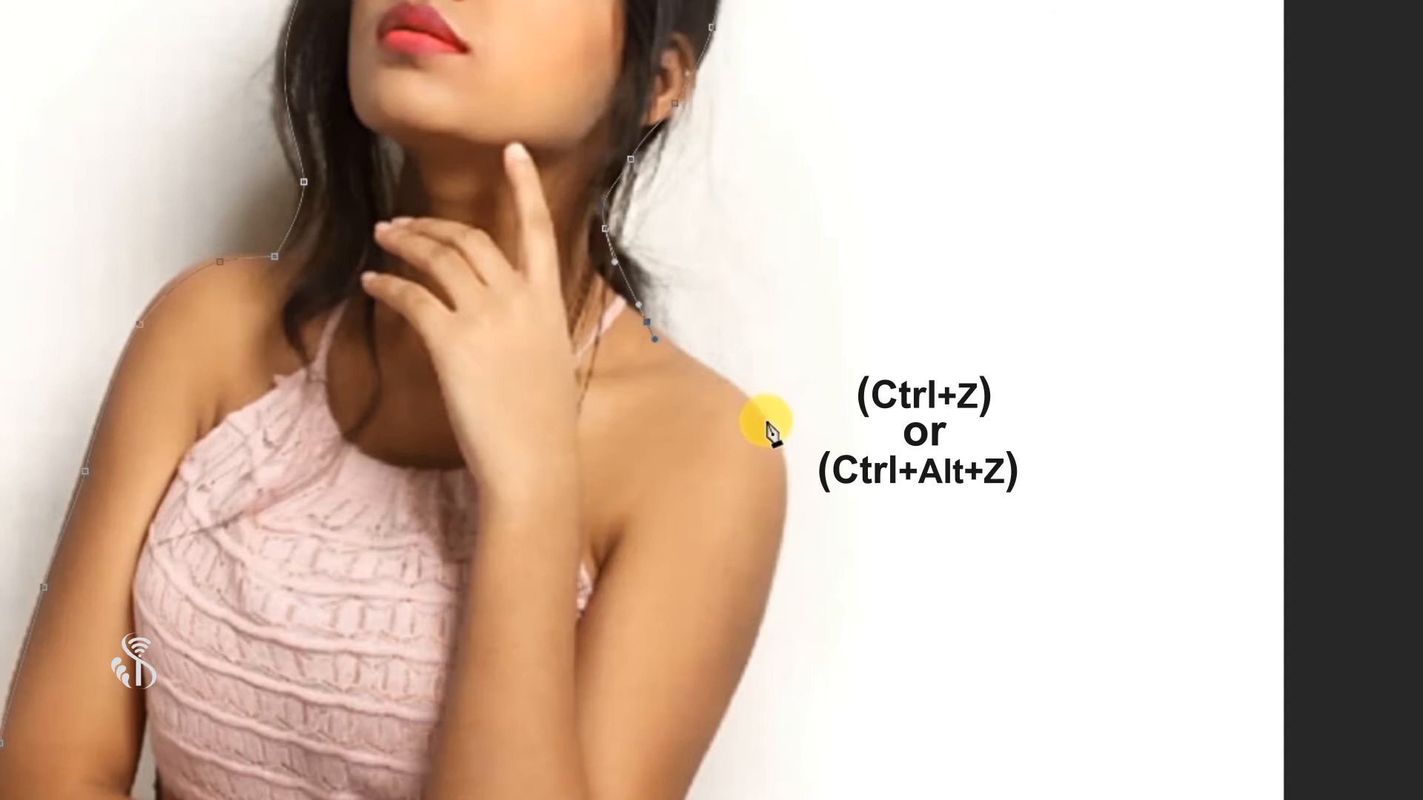
pyautogui.hotkey('ctrl', 'alt', 'z')
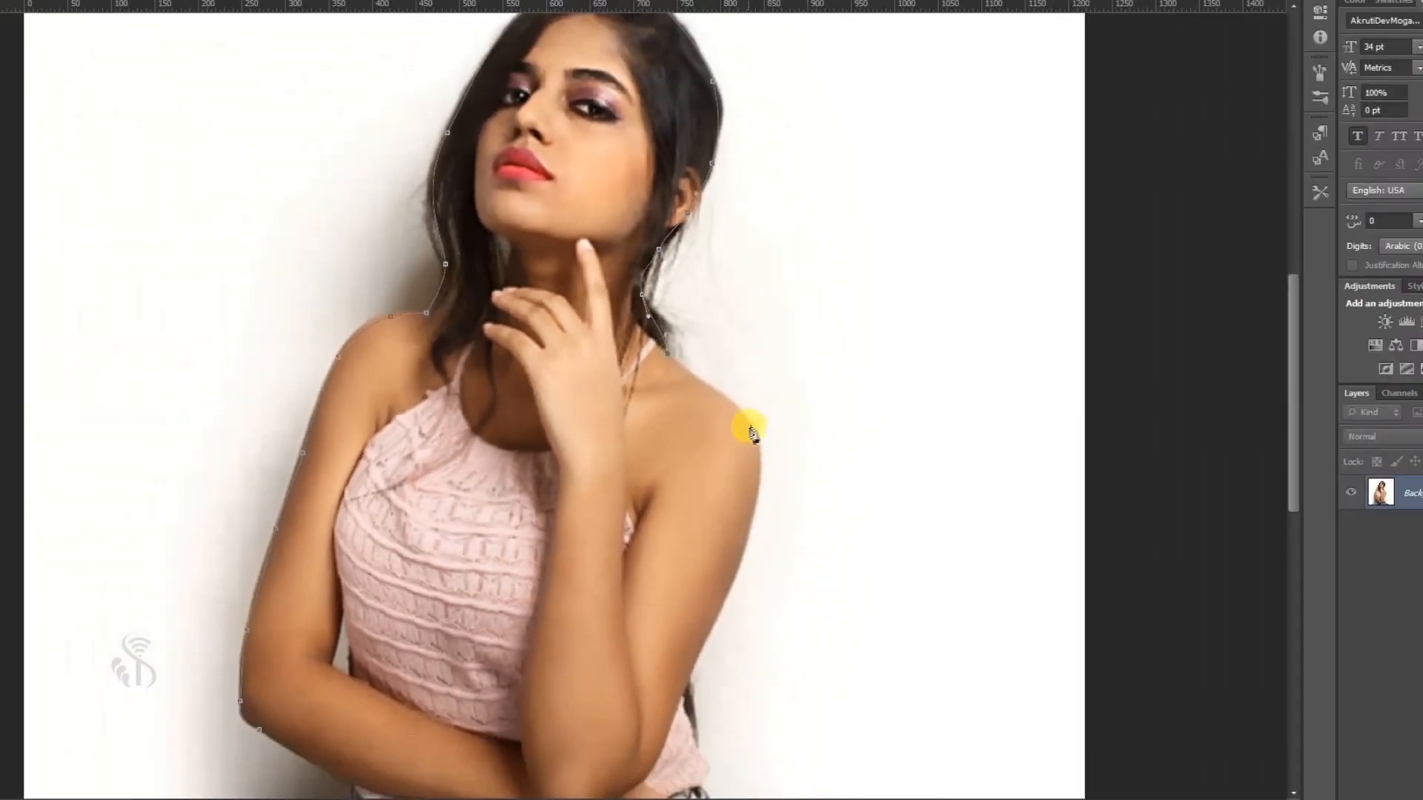
# Step: Trace the path down the shoulder, raised arm and hip, along the photo's bottom edge, and back up the thigh to the waist
pyautogui.click(770, 422)
pyautogui.moveTo(745, 523); pyautogui.dragTo(826, 331)
pyautogui.moveTo(786, 419); pyautogui.dragTo(797, 502)
pyautogui.click(810, 543)
pyautogui.click(828, 585)
pyautogui.moveTo(841, 643); pyautogui.dragTo(904, 644)
pyautogui.click(847, 677)
pyautogui.moveTo(319, 680); pyautogui.dragTo(419, 464)
pyautogui.moveTo(485, 524); pyautogui.dragTo(495, 520)
# Step: Close the body outline at the starting elbow and adjust the path segment along the underside of the forearm
pyautogui.press('ctrl')
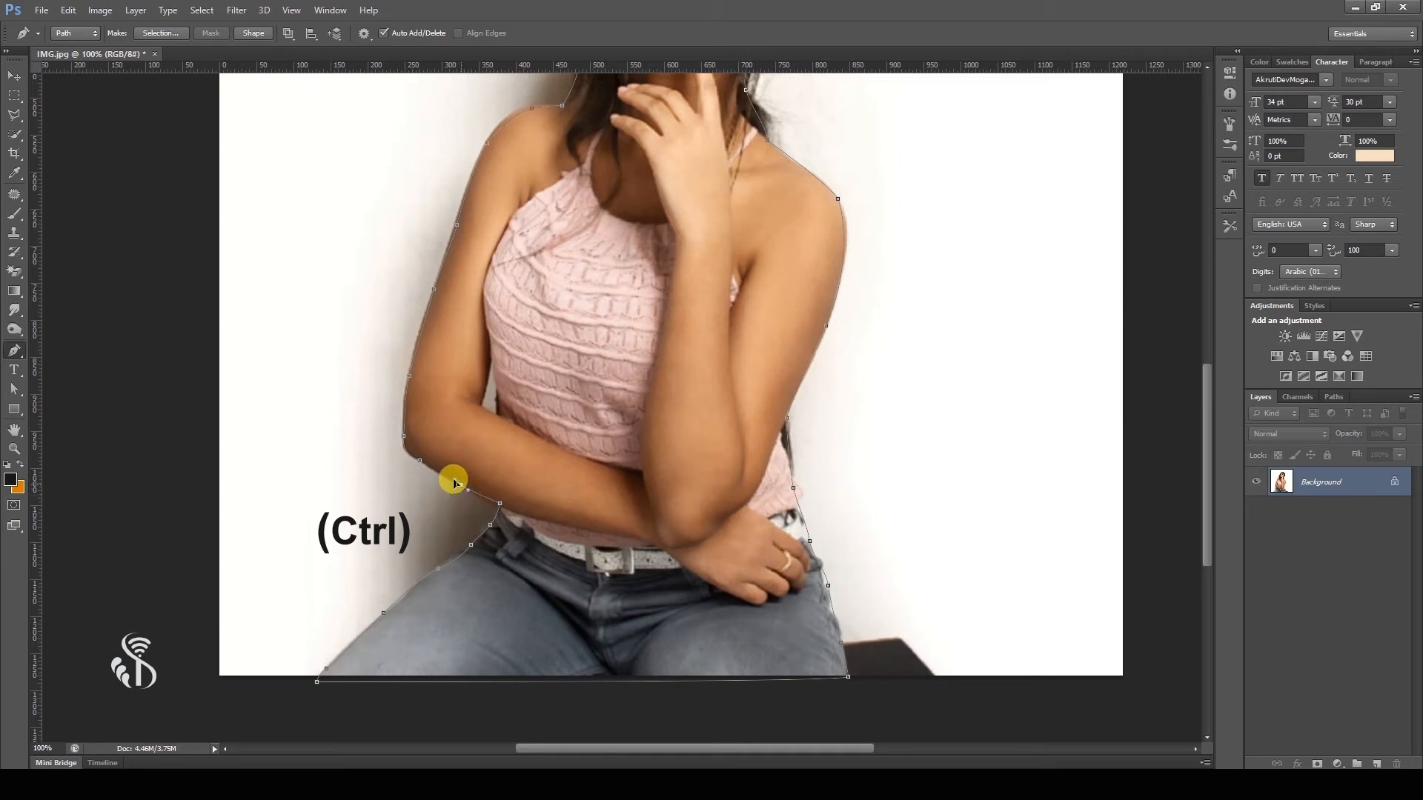
pyautogui.keyDown('ctrl'); pyautogui.click(421, 465); pyautogui.keyUp('ctrl')
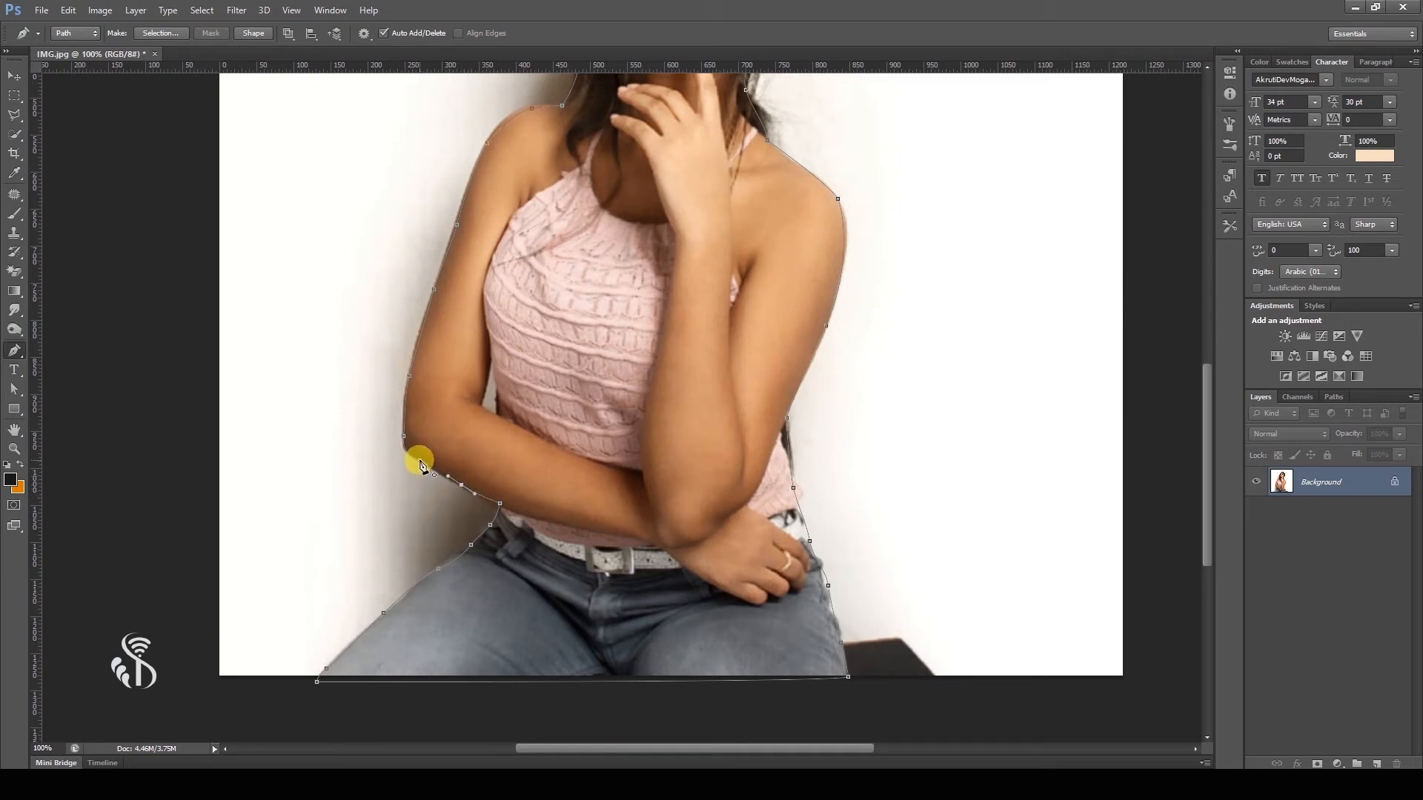
pyautogui.keyDown('ctrl'); pyautogui.click(697, 522); pyautogui.keyUp('ctrl')
pyautogui.keyDown('ctrl'); pyautogui.click(467, 490); pyautogui.keyUp('ctrl')
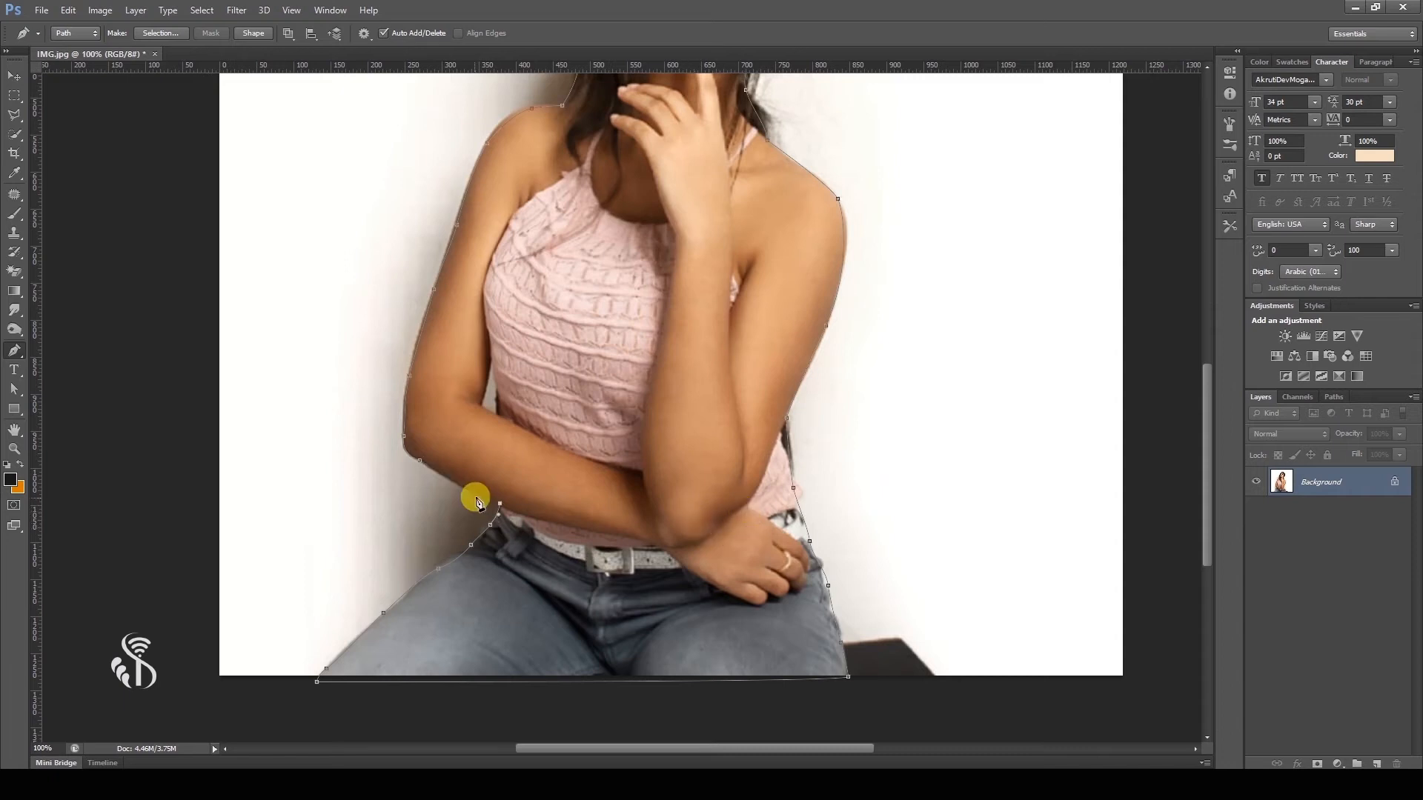
pyautogui.keyDown('ctrl'); pyautogui.click(464, 490); pyautogui.keyUp('ctrl')
pyautogui.keyDown('ctrl'); pyautogui.click(696, 521); pyautogui.keyUp('ctrl')
# Step: Draw a closed path around the small background gap between the bent elbow and the torso
pyautogui.hotkey('ctrl', '-')
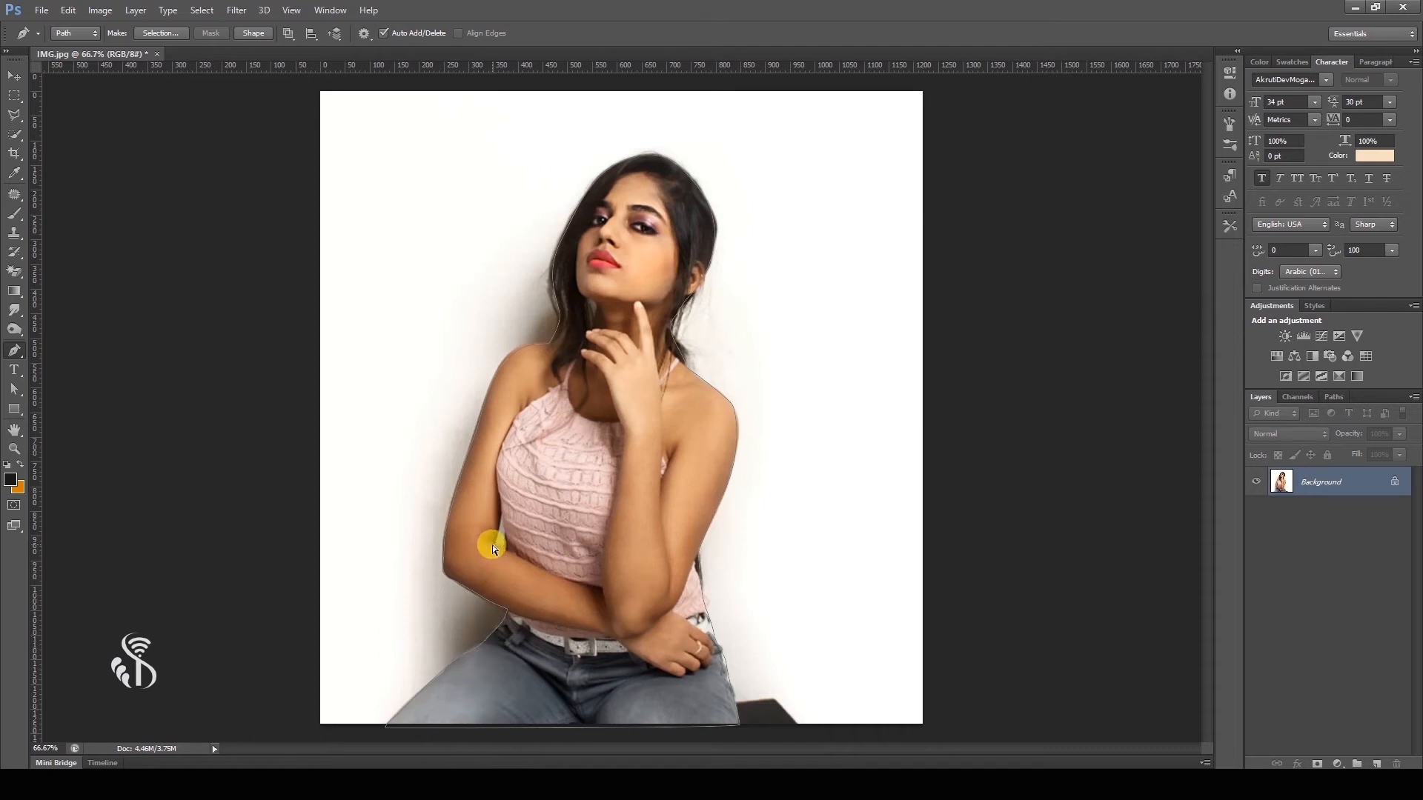
pyautogui.hotkey('ctrl', '+')
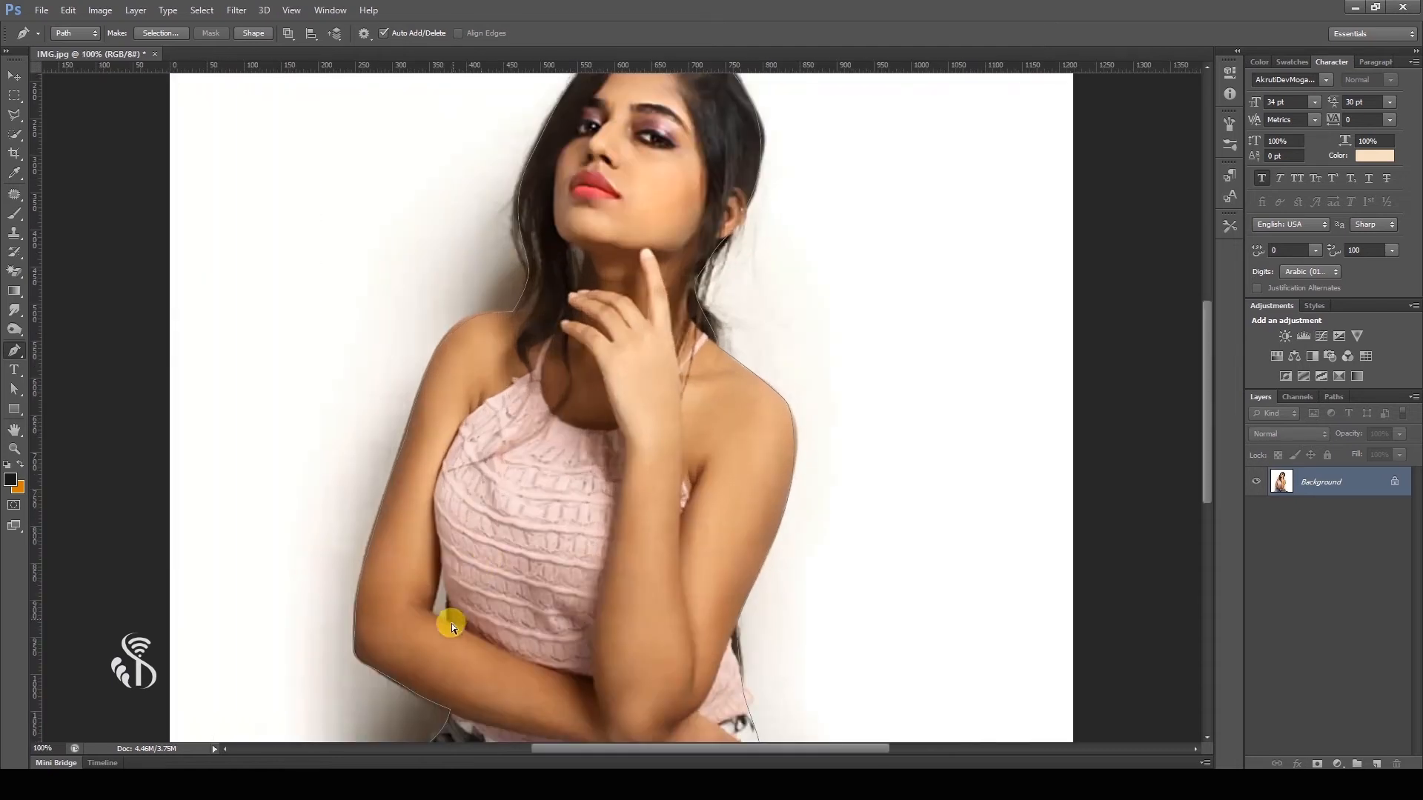
pyautogui.moveTo(438, 603); pyautogui.dragTo(534, 508)
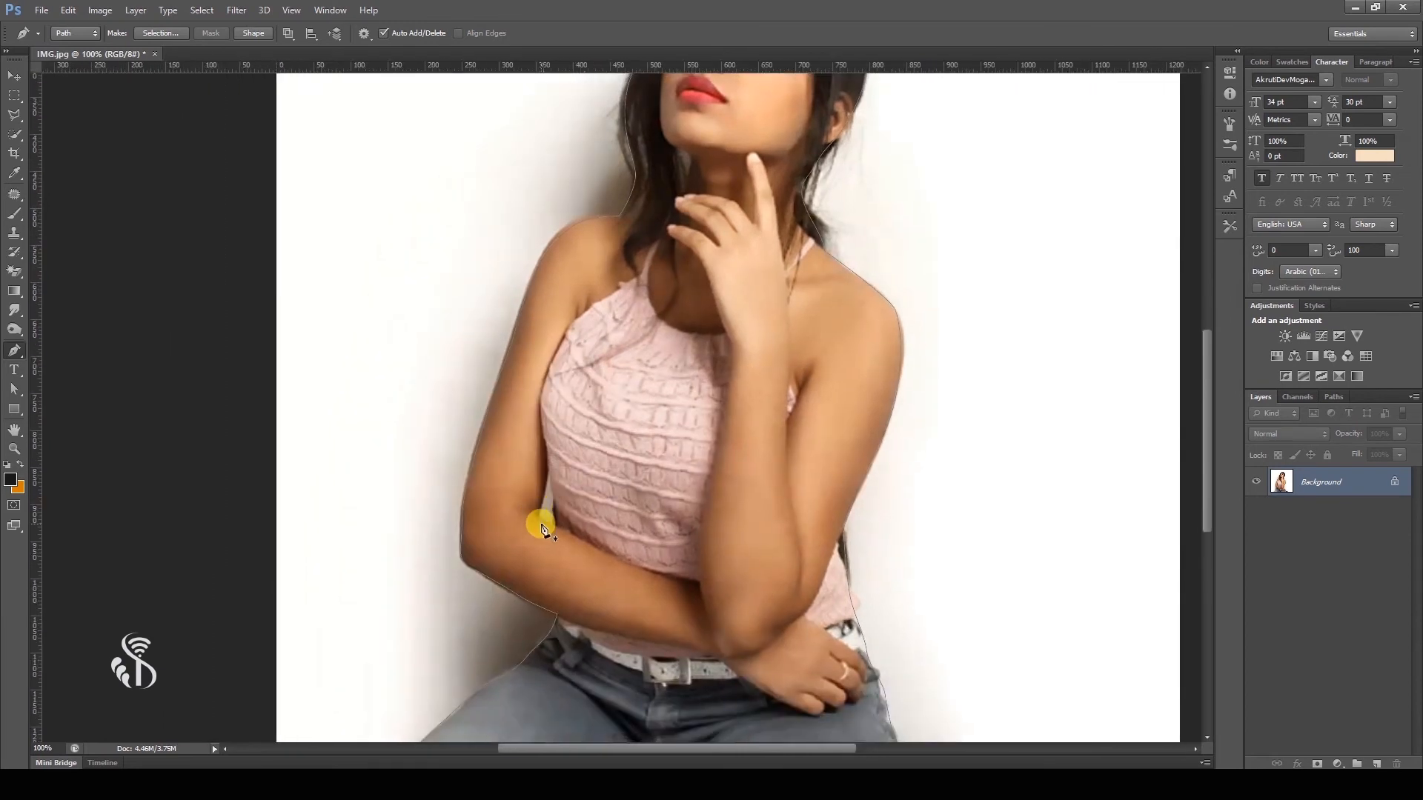
pyautogui.hotkey('ctrl', '+')
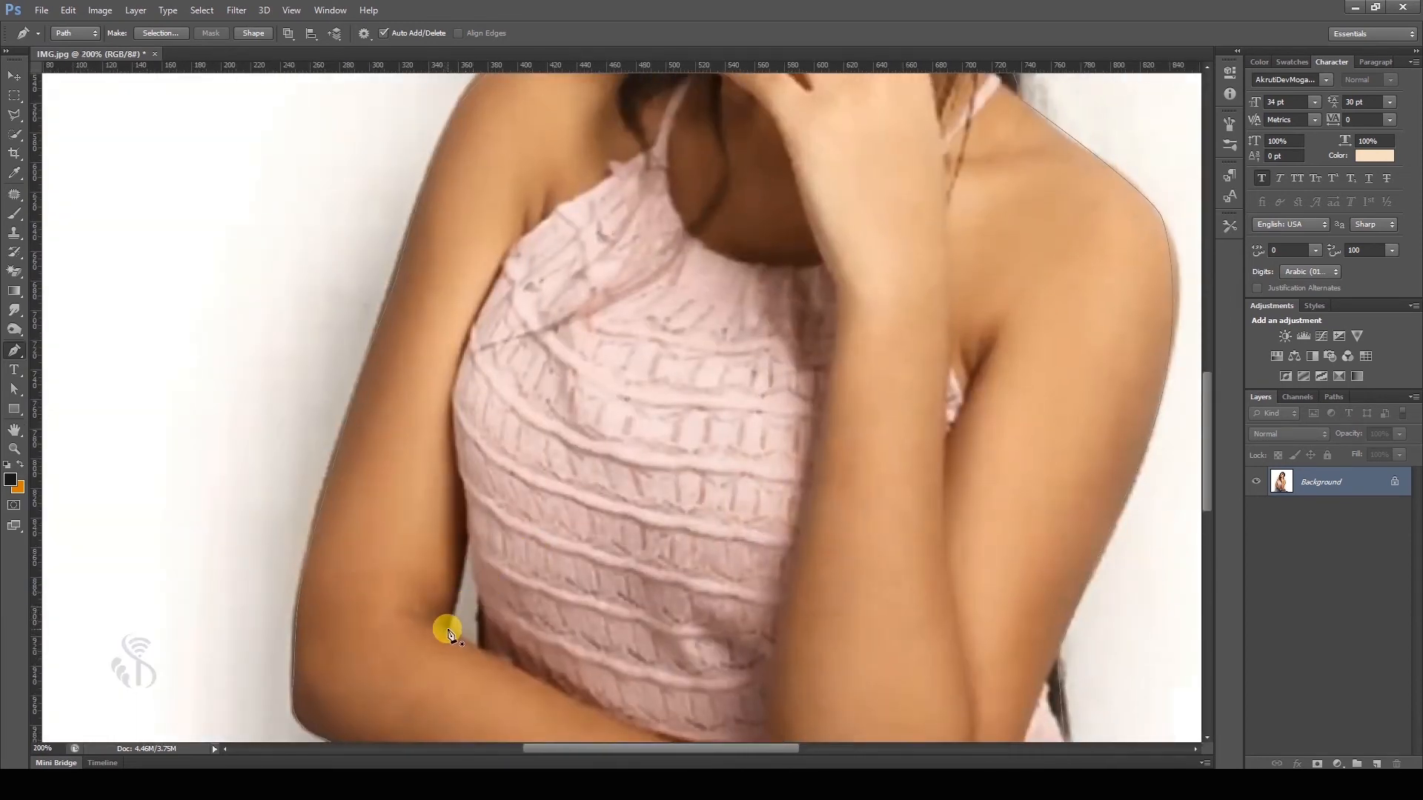
pyautogui.moveTo(447, 631); pyautogui.dragTo(501, 603)
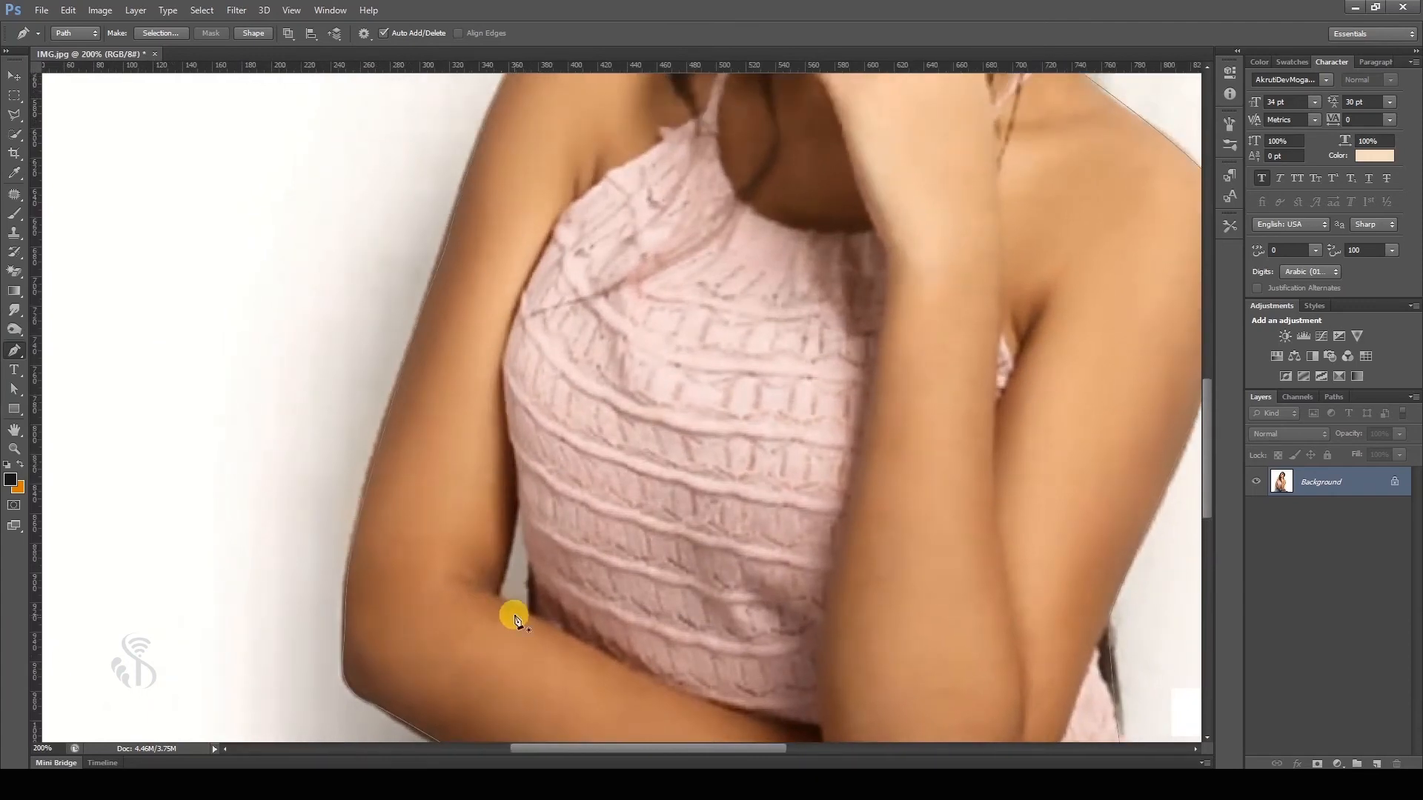
pyautogui.click(496, 594)
pyautogui.moveTo(515, 524); pyautogui.dragTo(518, 503)
pyautogui.moveTo(529, 591); pyautogui.dragTo(531, 614)
pyautogui.hscroll(3, 565, 517)
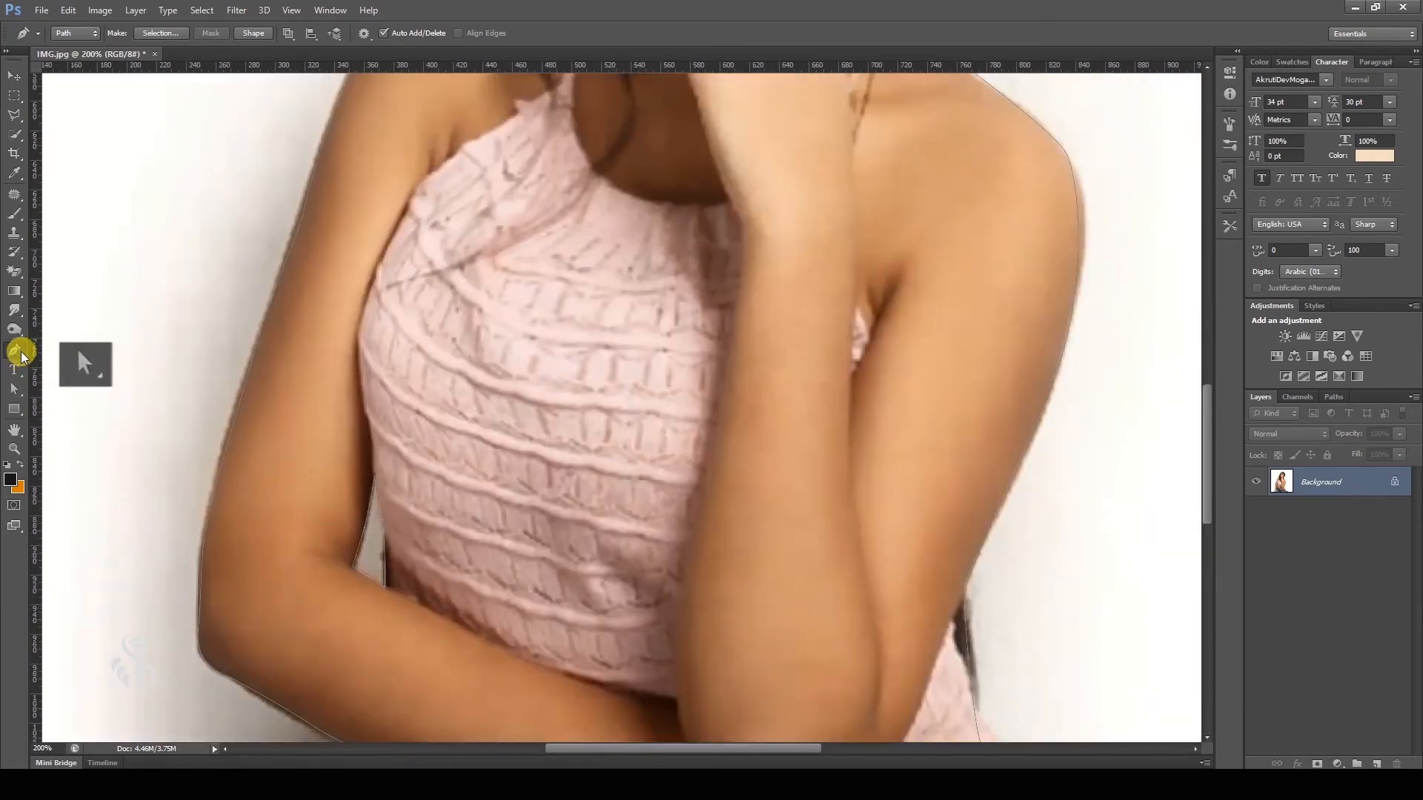
# Step: Select the body outline with the Direct Selection tool and adjust its curve along the outer edge of the upper arm
pyautogui.click(15, 386)
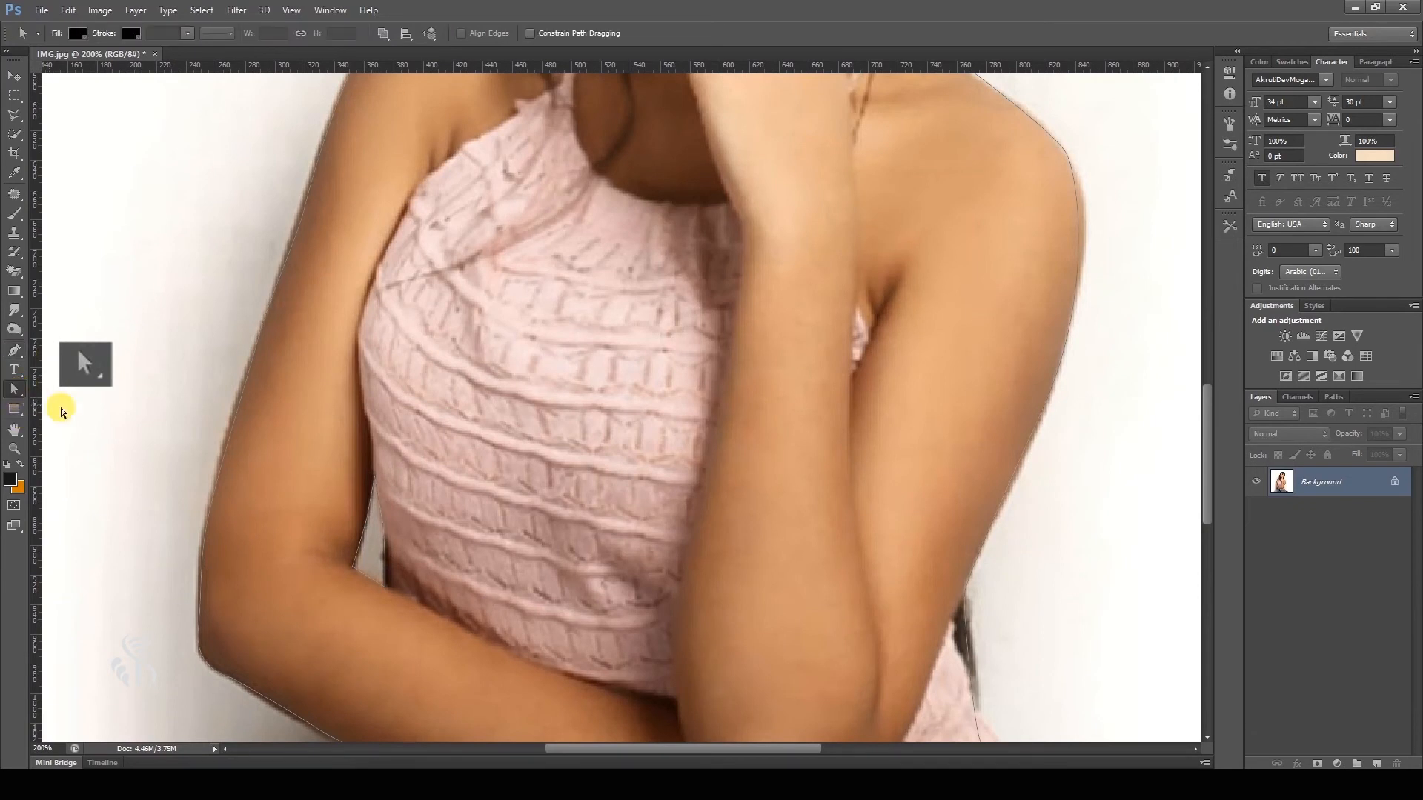
pyautogui.click(252, 368)
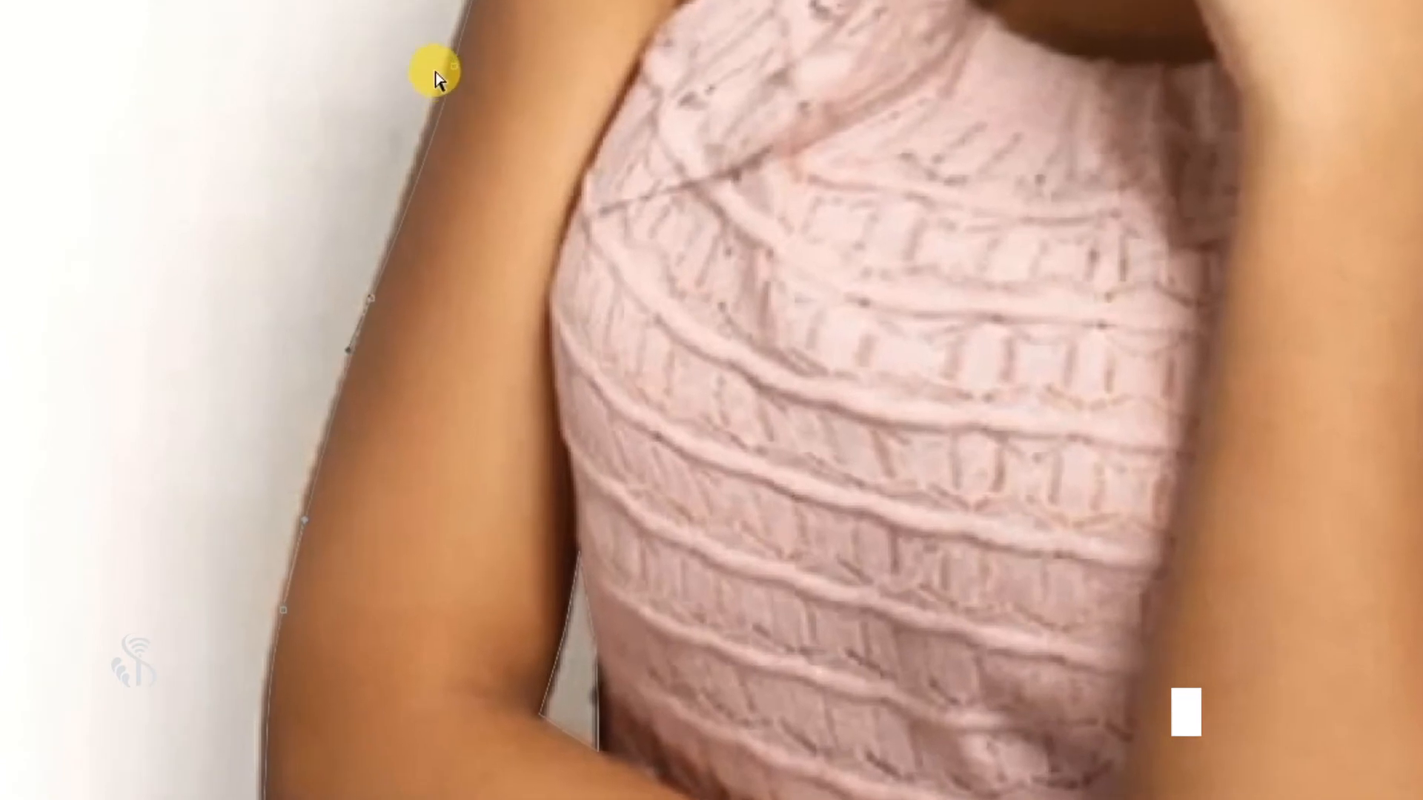
pyautogui.moveTo(452, 68); pyautogui.dragTo(433, 76)
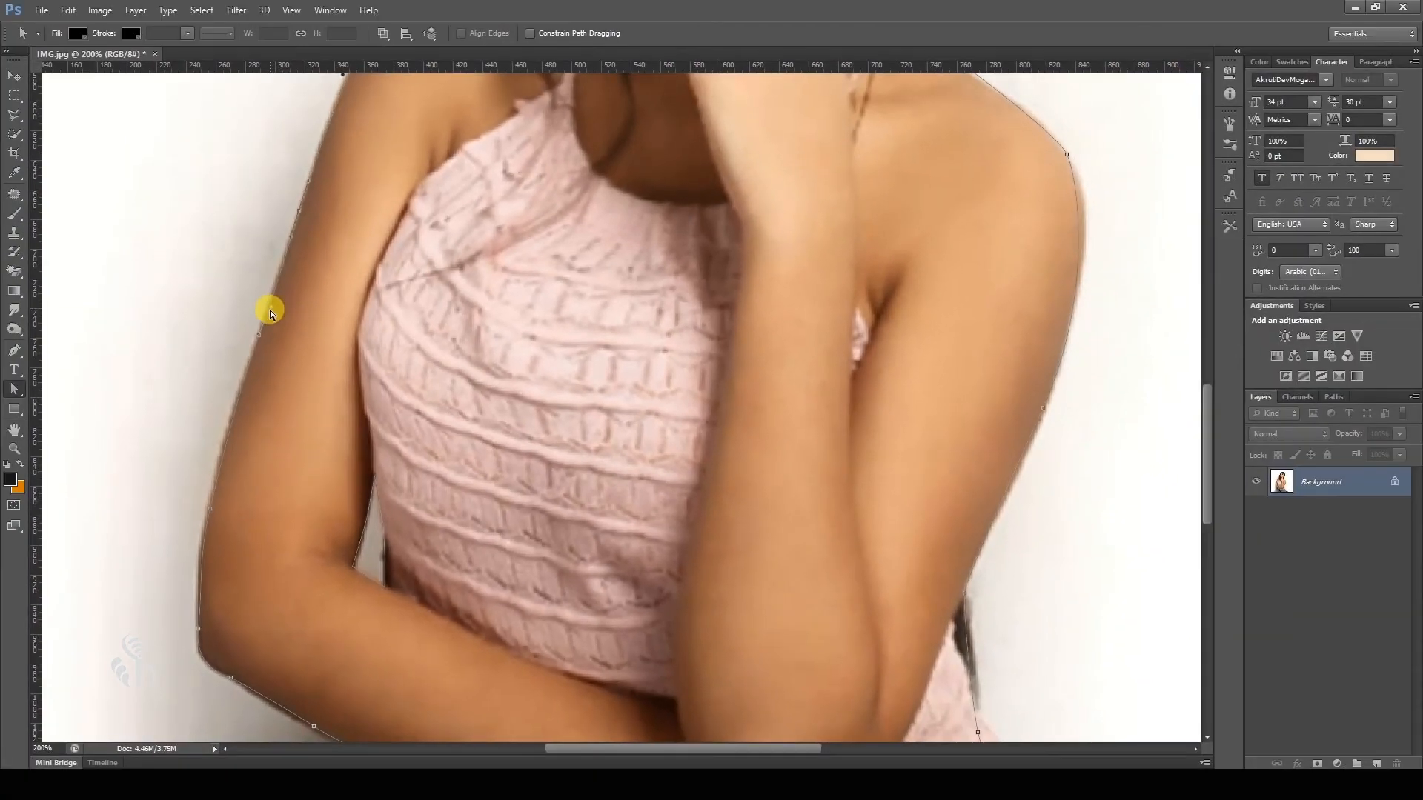
pyautogui.hotkey('ctrl', '-')
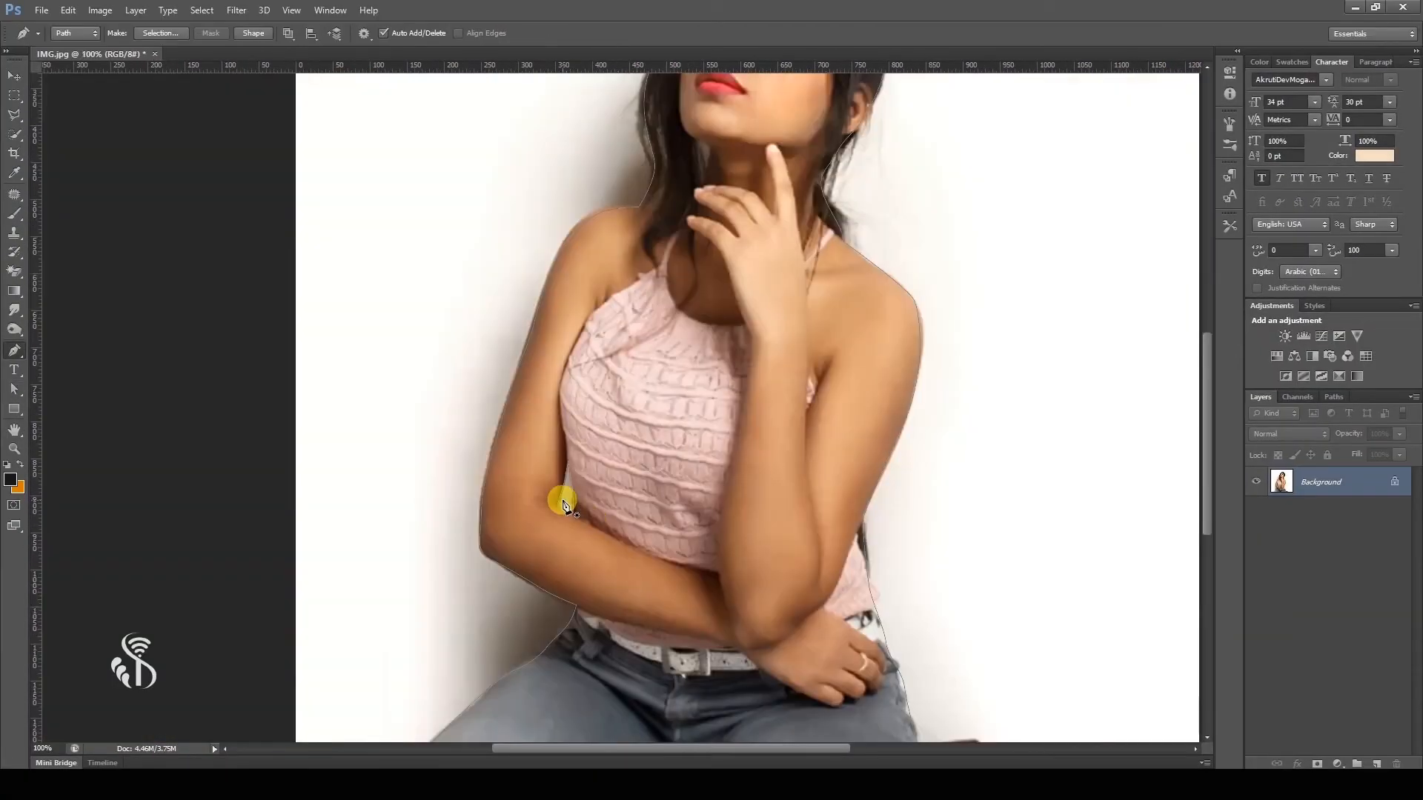
pyautogui.hotkey('ctrl', '-')
pyautogui.rightClick(499, 539)
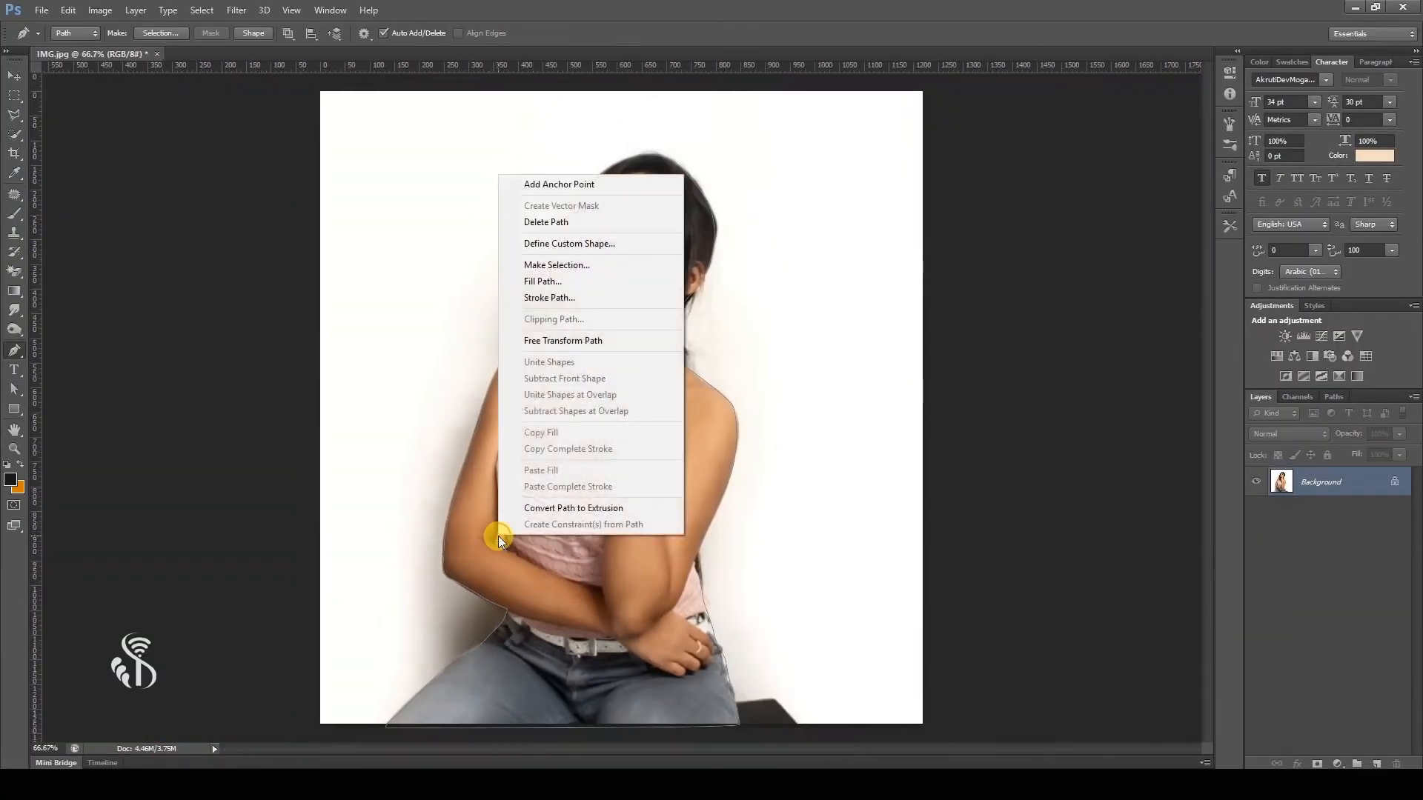
pyautogui.click(557, 265)
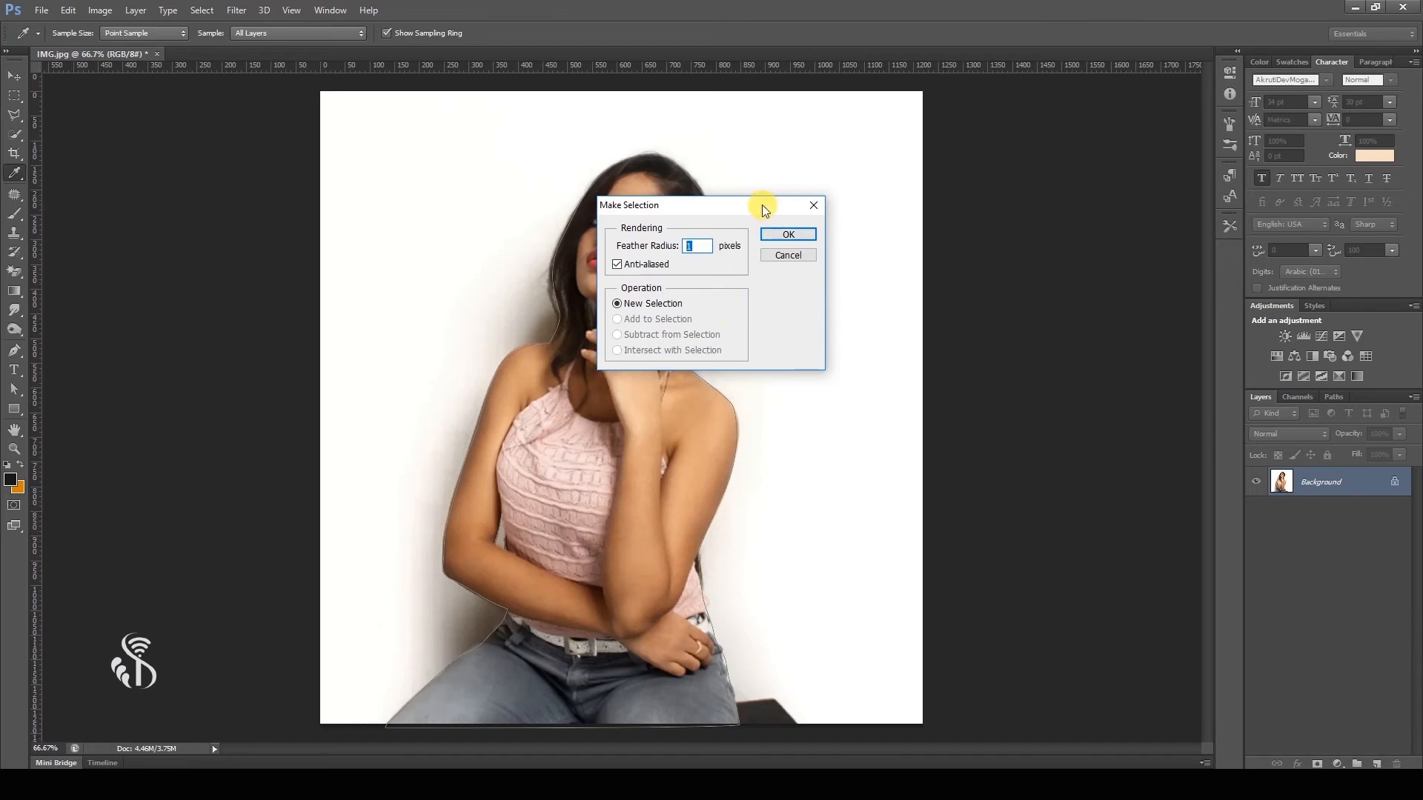
pyautogui.moveTo(758, 203); pyautogui.dragTo(1021, 364)
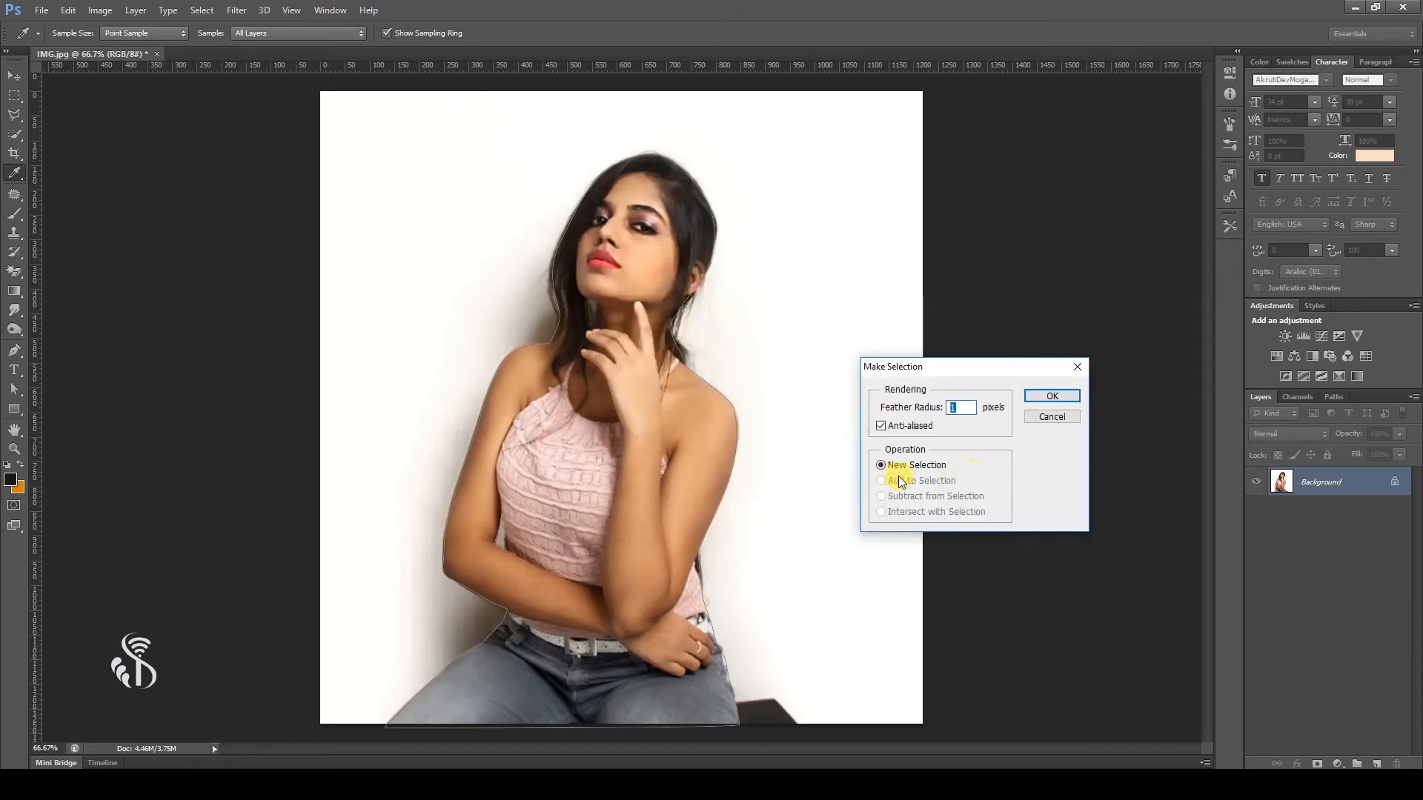
pyautogui.write('7')
pyautogui.click(1049, 399)
pyautogui.doubleClick(961, 407)
pyautogui.doubleClick(961, 407)
pyautogui.click(1052, 417)
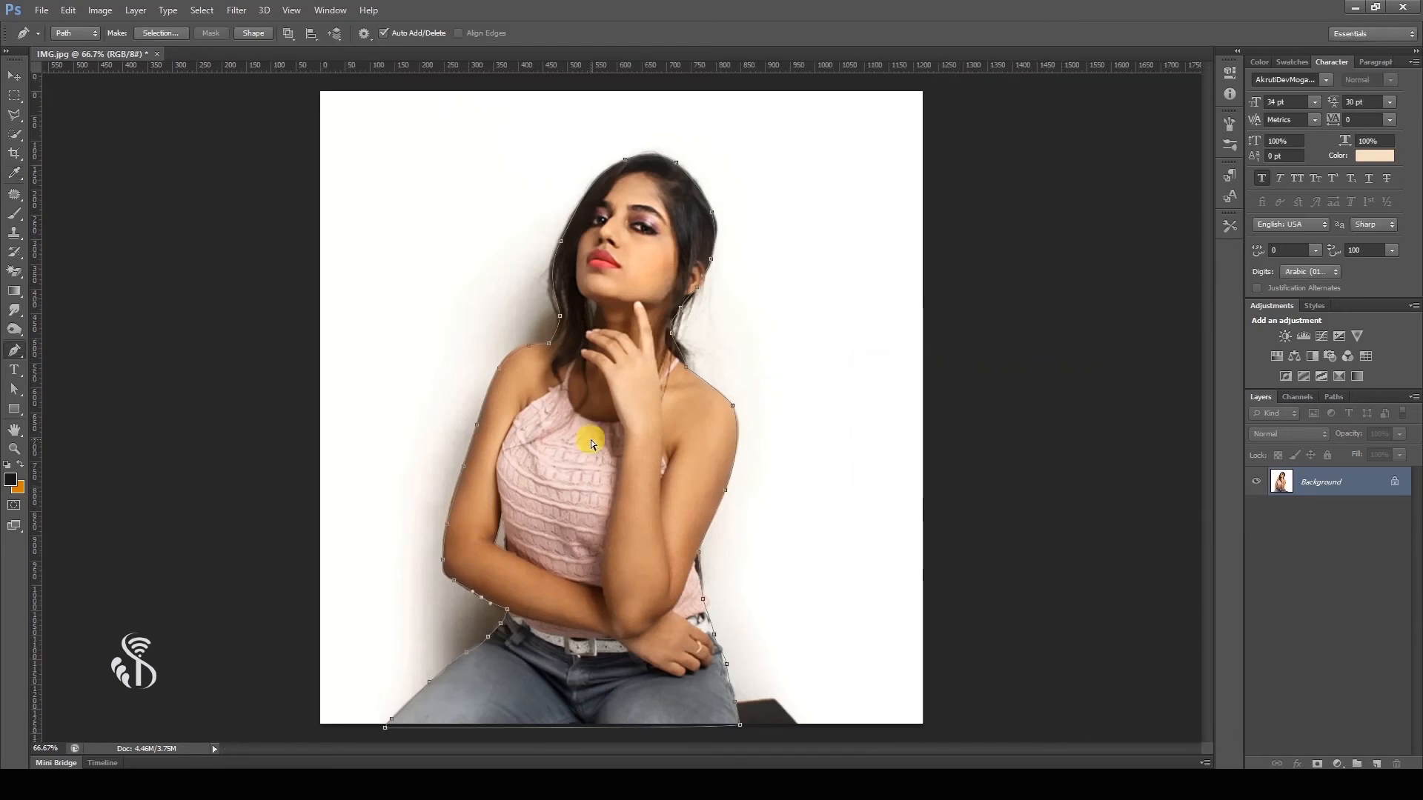
# Step: Convert the body path to a selection and feather it
pyautogui.hotkey('ctrl', 'Return')
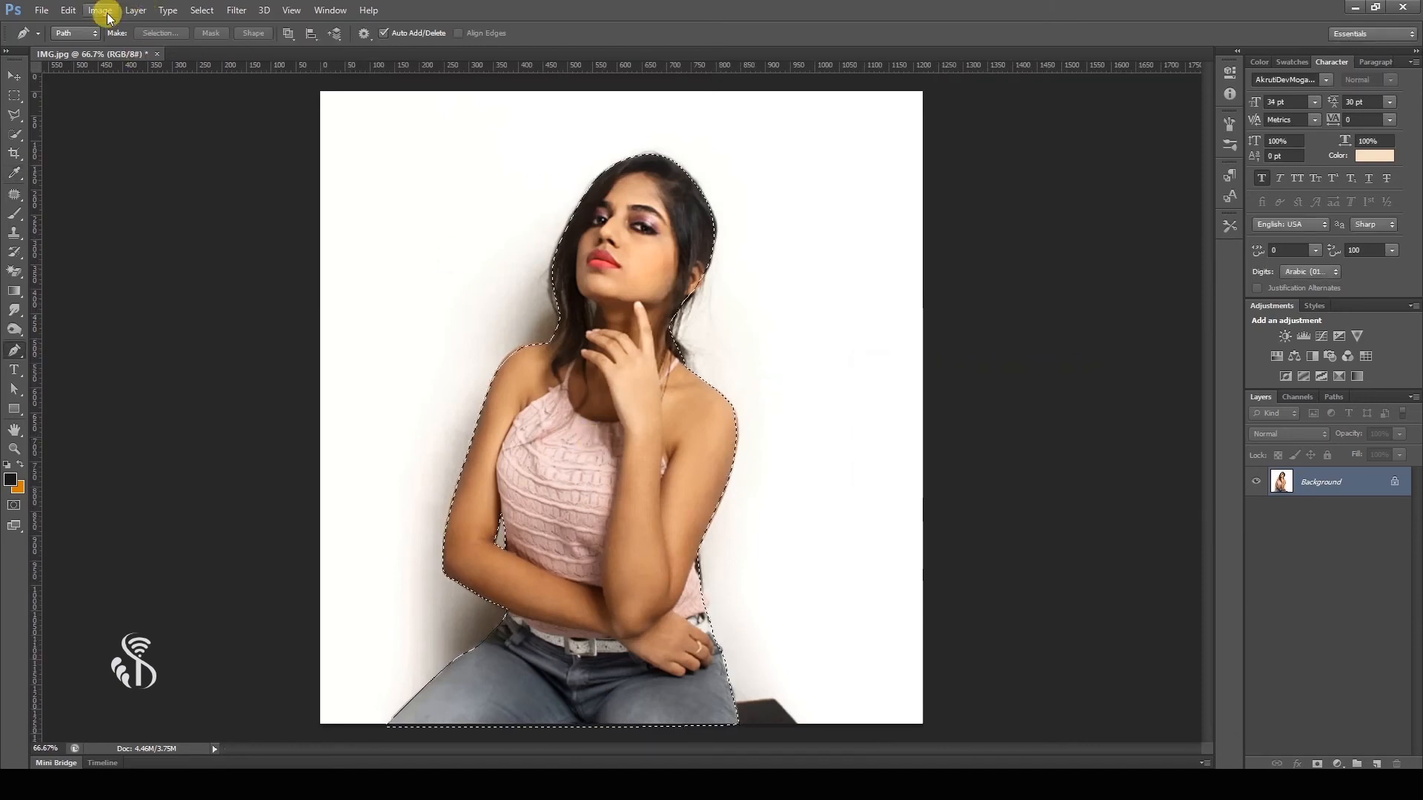
pyautogui.click(199, 11)
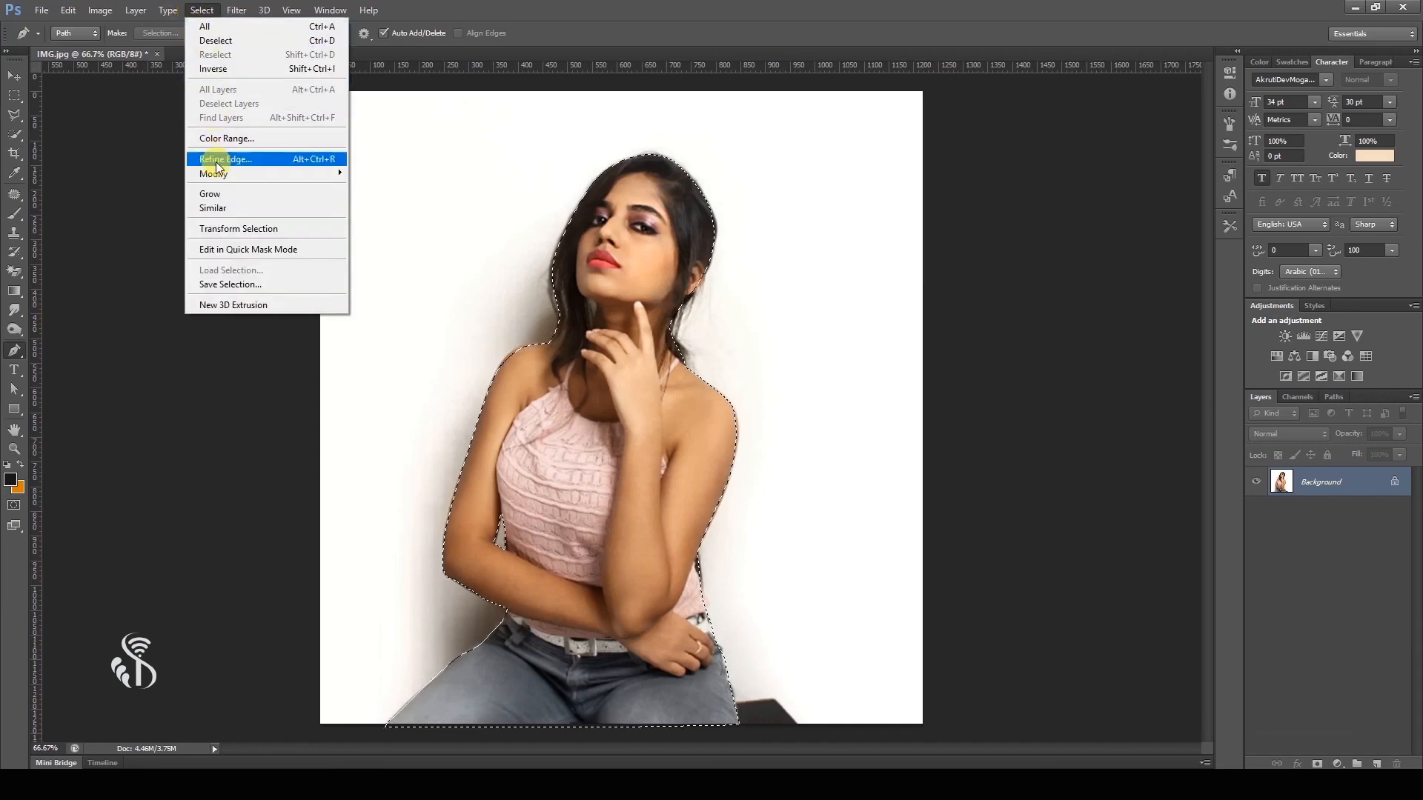
pyautogui.moveTo(219, 174)
pyautogui.click(381, 228)
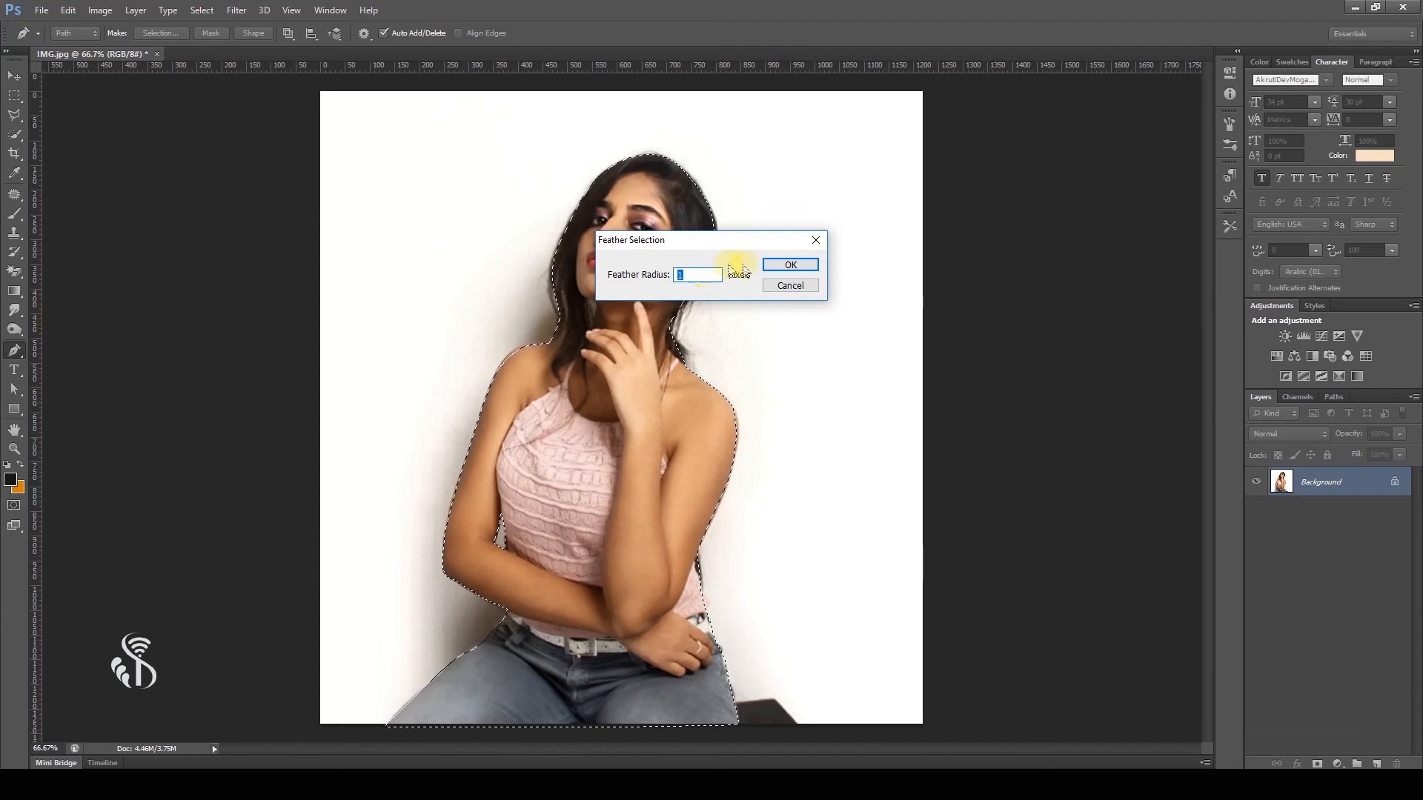
pyautogui.click(780, 265)
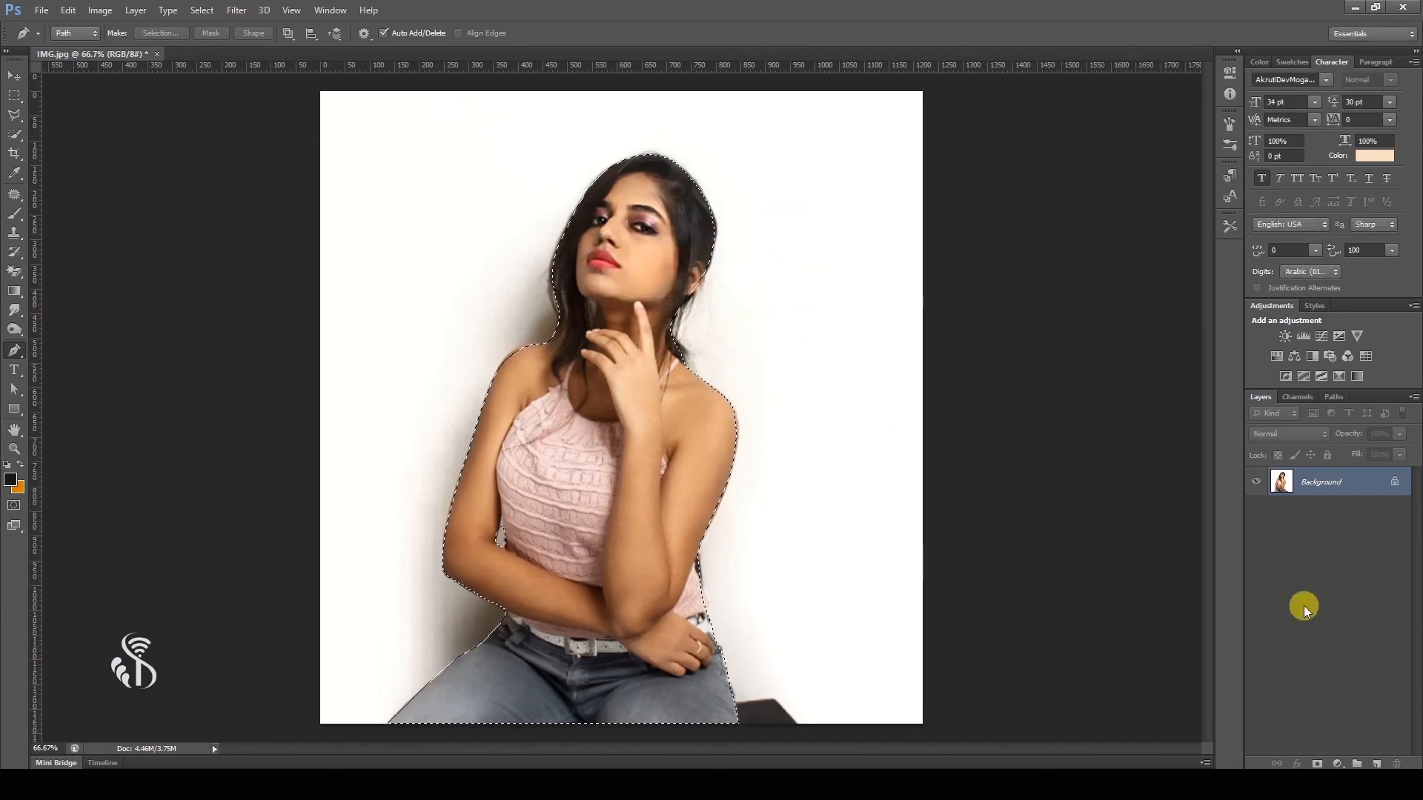
# Step: Try the feathered cutout on a new layer with the Background hidden, and undo back to the body path
pyautogui.hotkey('ctrl', 'j')
pyautogui.click(1256, 511)
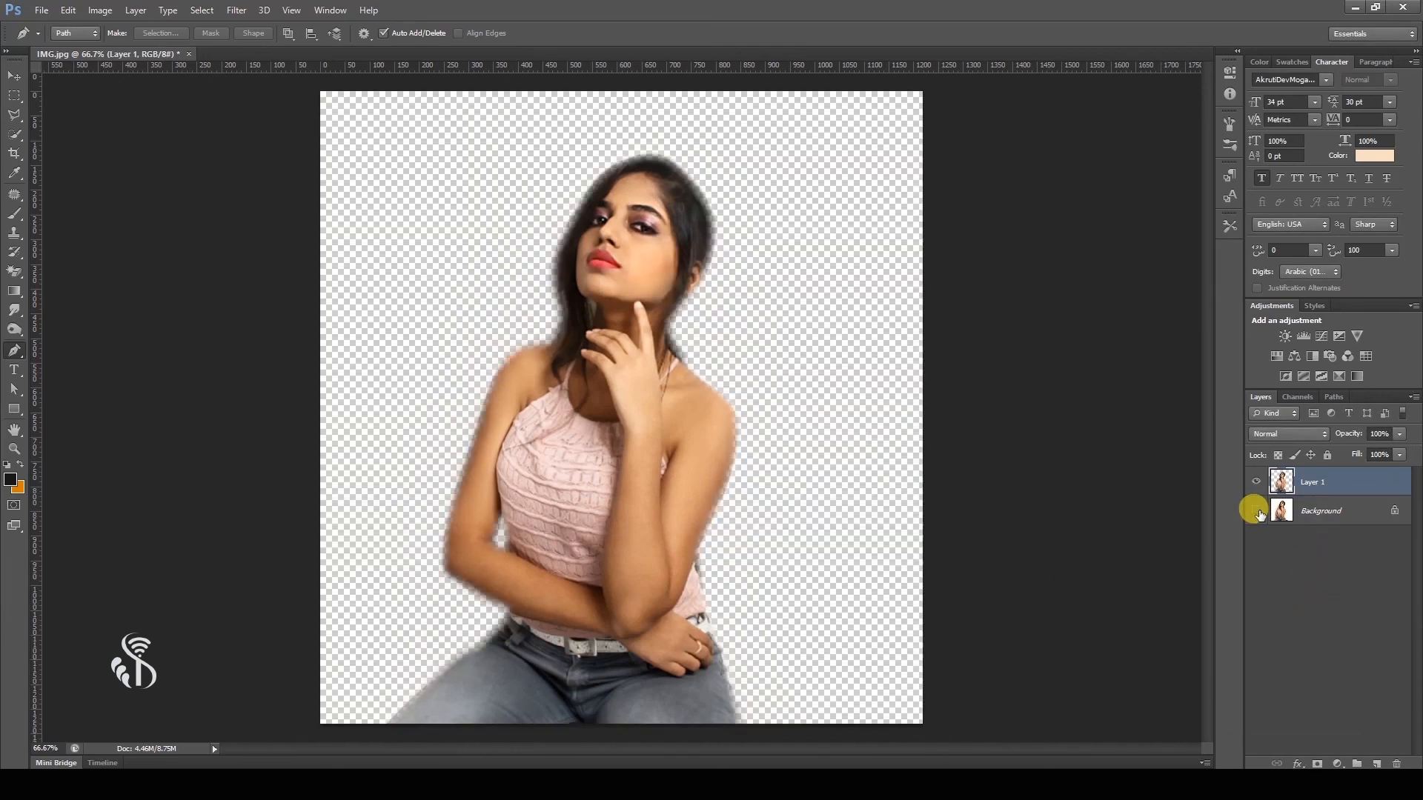
pyautogui.click(1255, 511)
pyautogui.hotkey('ctrl', 'z')
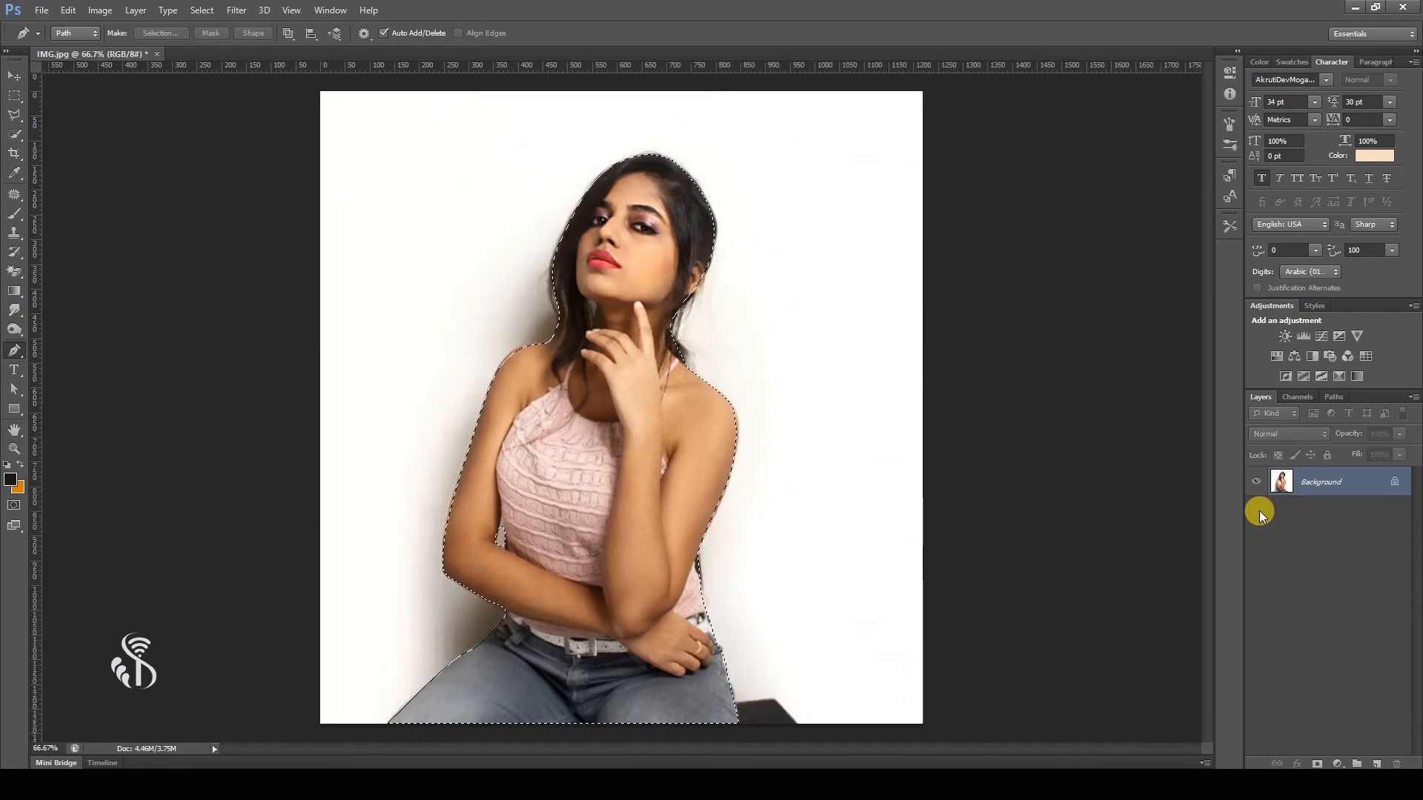
pyautogui.hotkey('ctrl', 'alt', 'z')
# Step: Make a new anti-aliased selection from the path with a feather radius of 7 pixels
pyautogui.rightClick(557, 407)
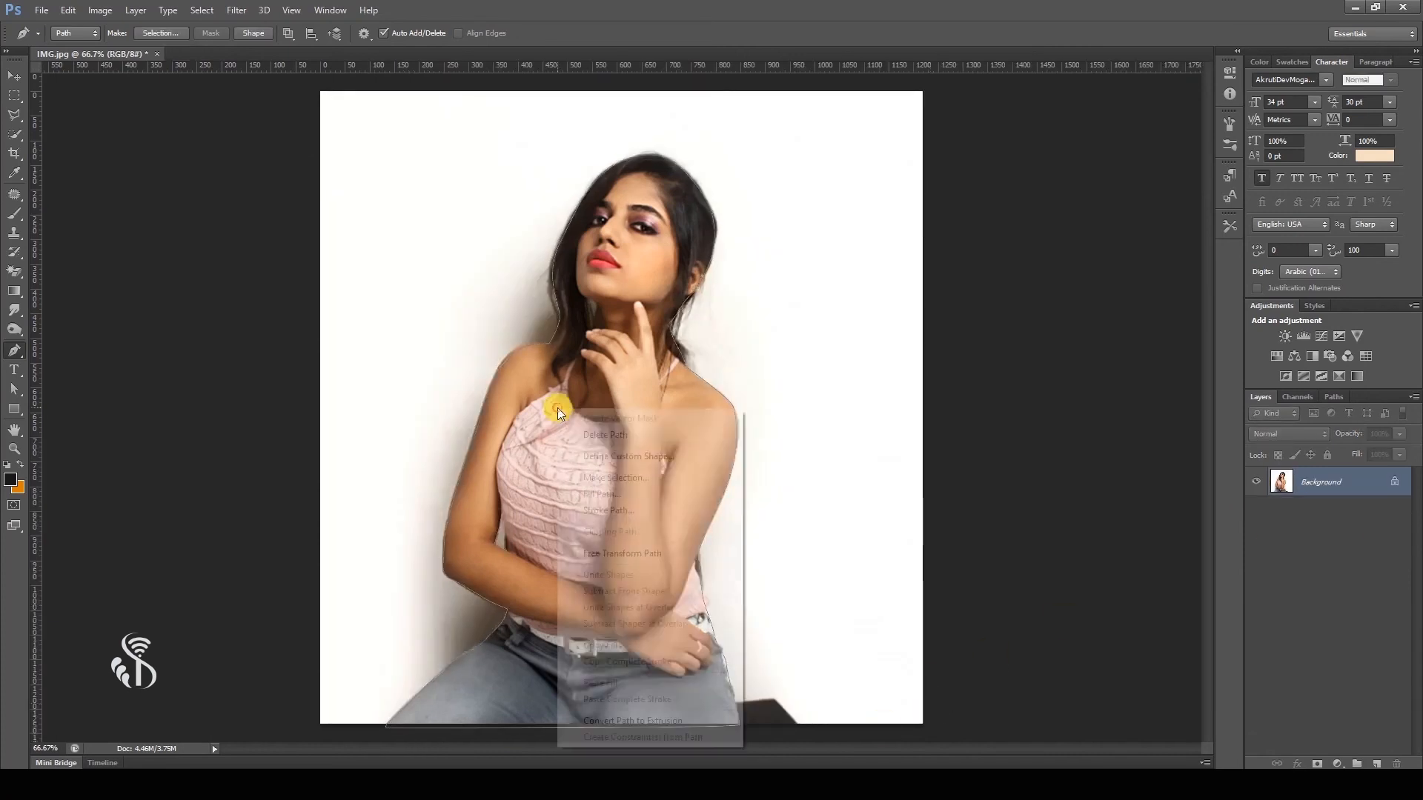
pyautogui.click(652, 477)
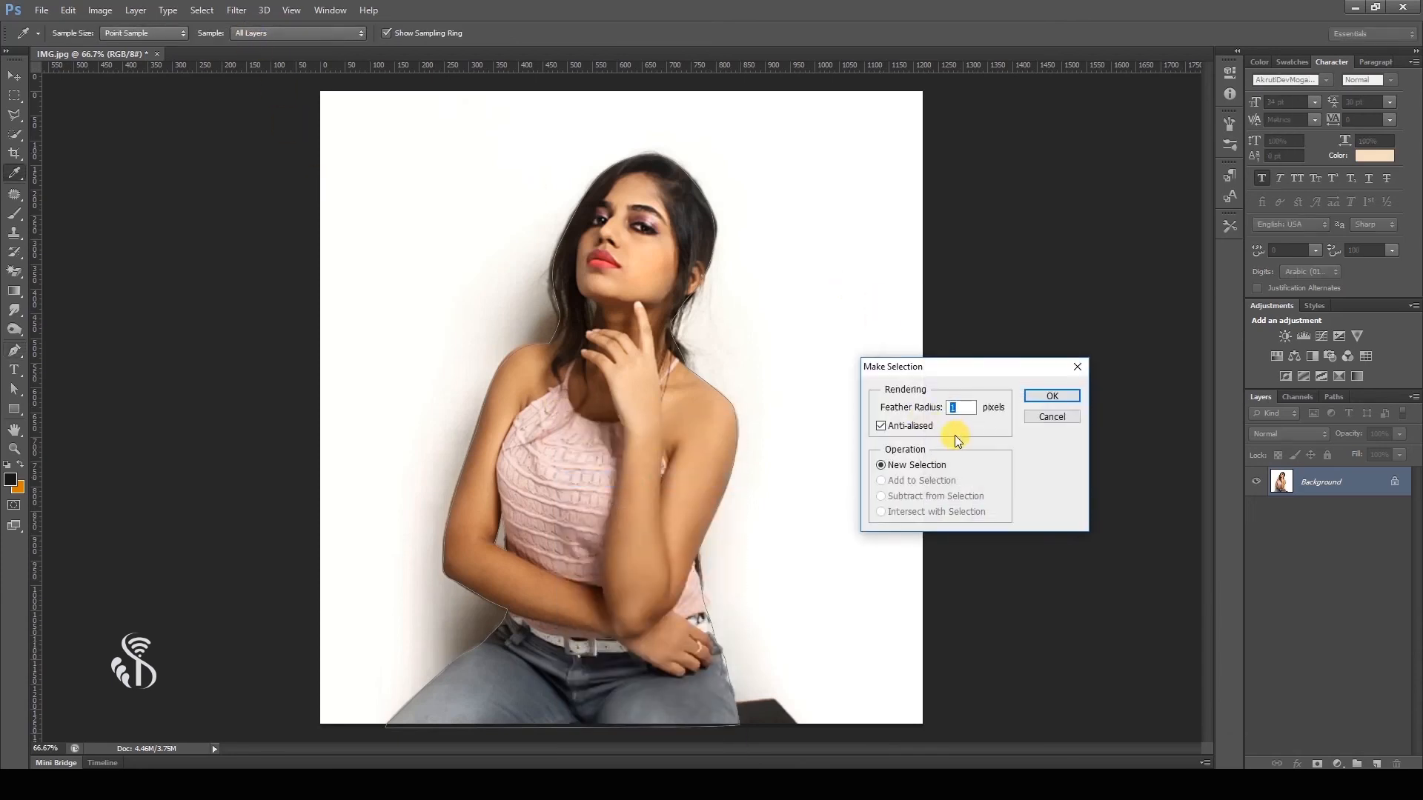
pyautogui.write('7')
pyautogui.click(1052, 397)
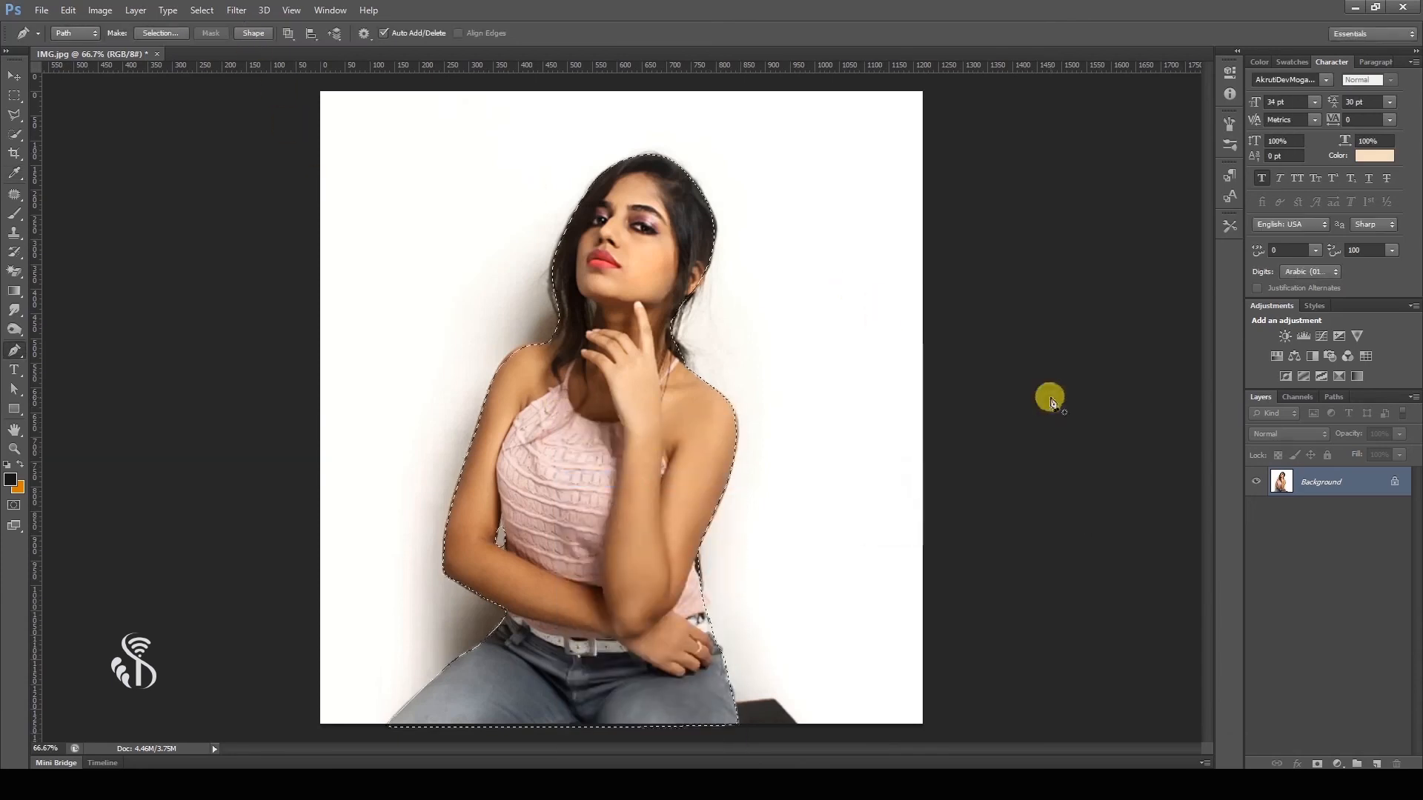
# Step: Copy the 7-pixel feathered selection to a new layer and hide the Background to inspect the cutout's edges
pyautogui.hotkey('ctrl', 'j')
pyautogui.click(1255, 510)
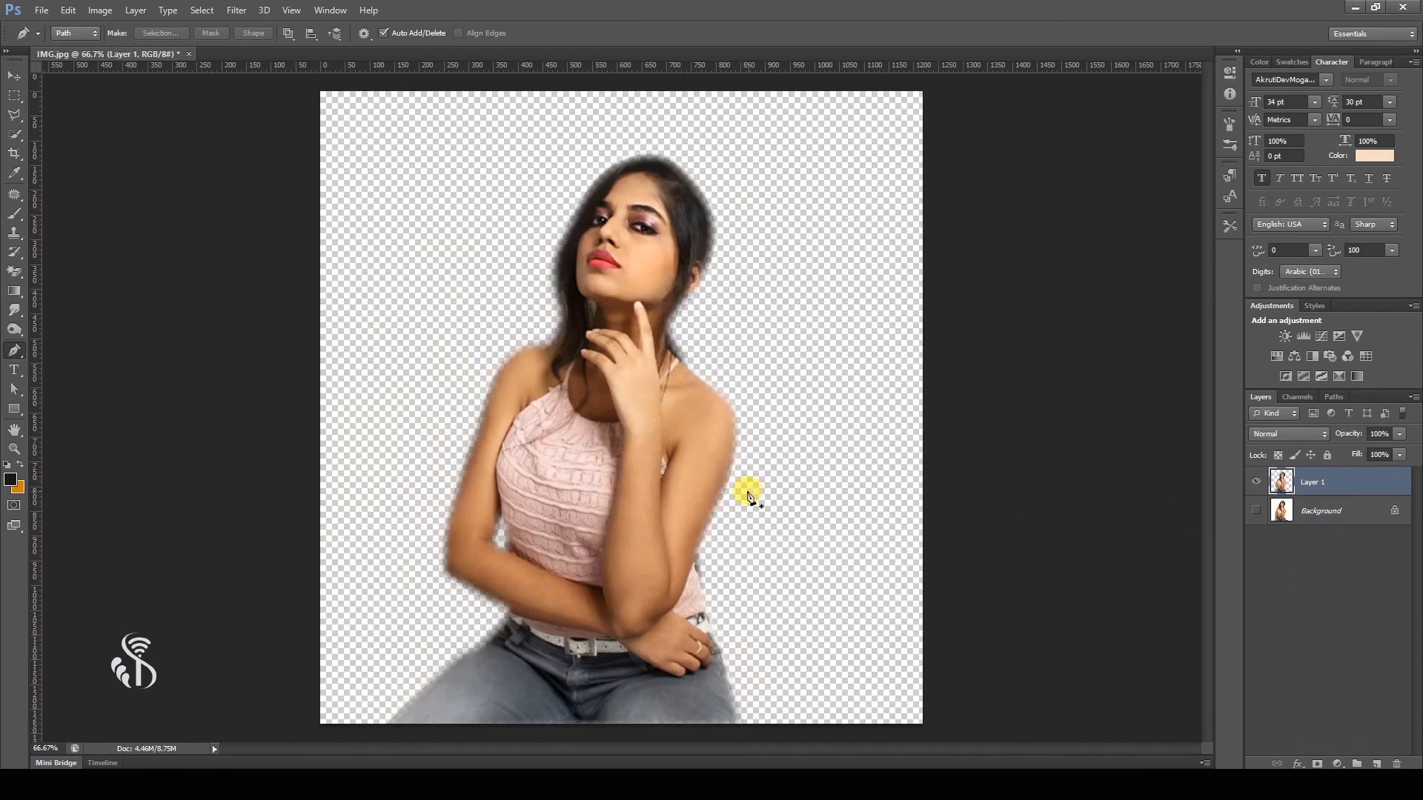
pyautogui.hotkey('ctrl', '+')
pyautogui.hotkey('ctrl', '+')
pyautogui.hotkey('ctrl', '-')
pyautogui.hotkey('ctrl', '-')
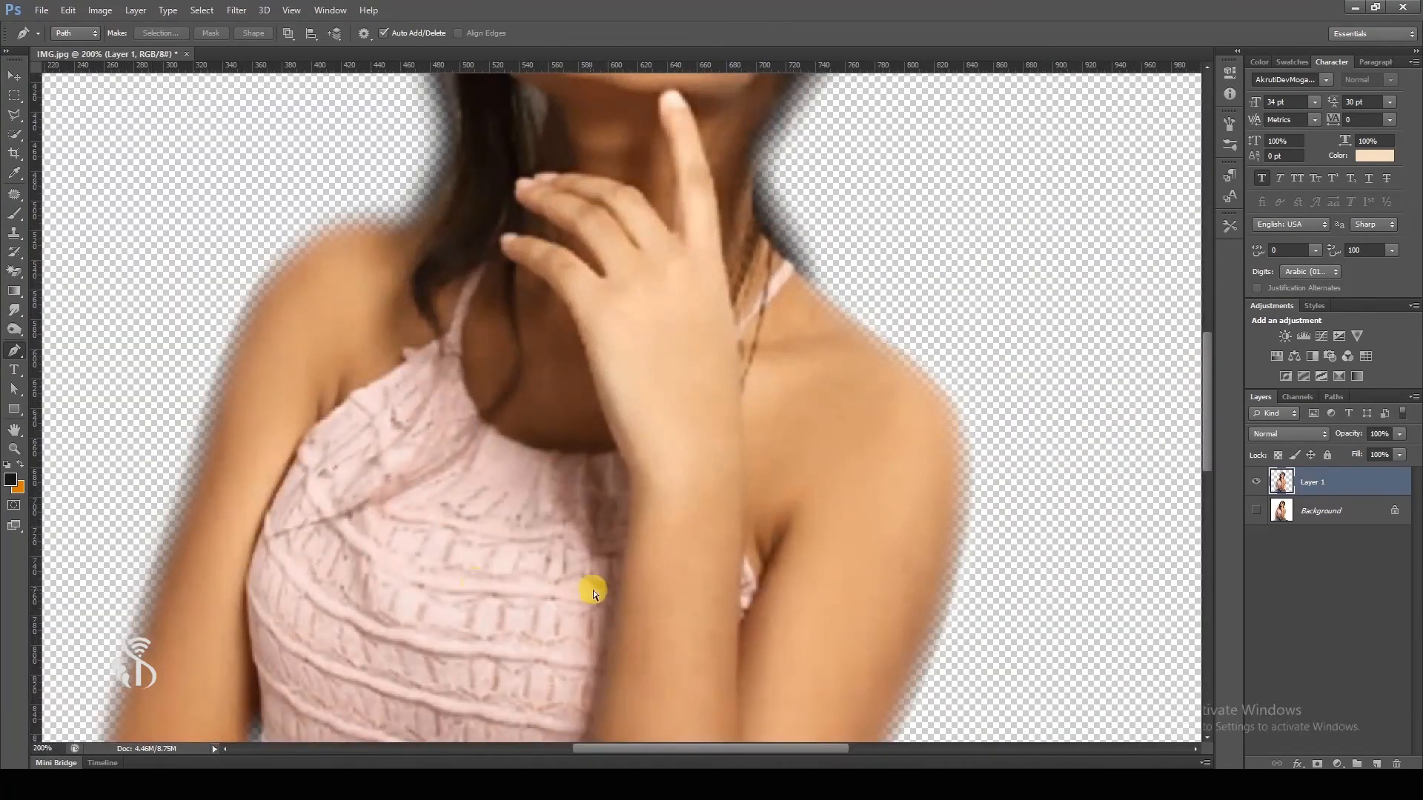
# Step: Make a new anti-aliased selection from the path with a feather radius of 1 pixel
pyautogui.rightClick(597, 428)
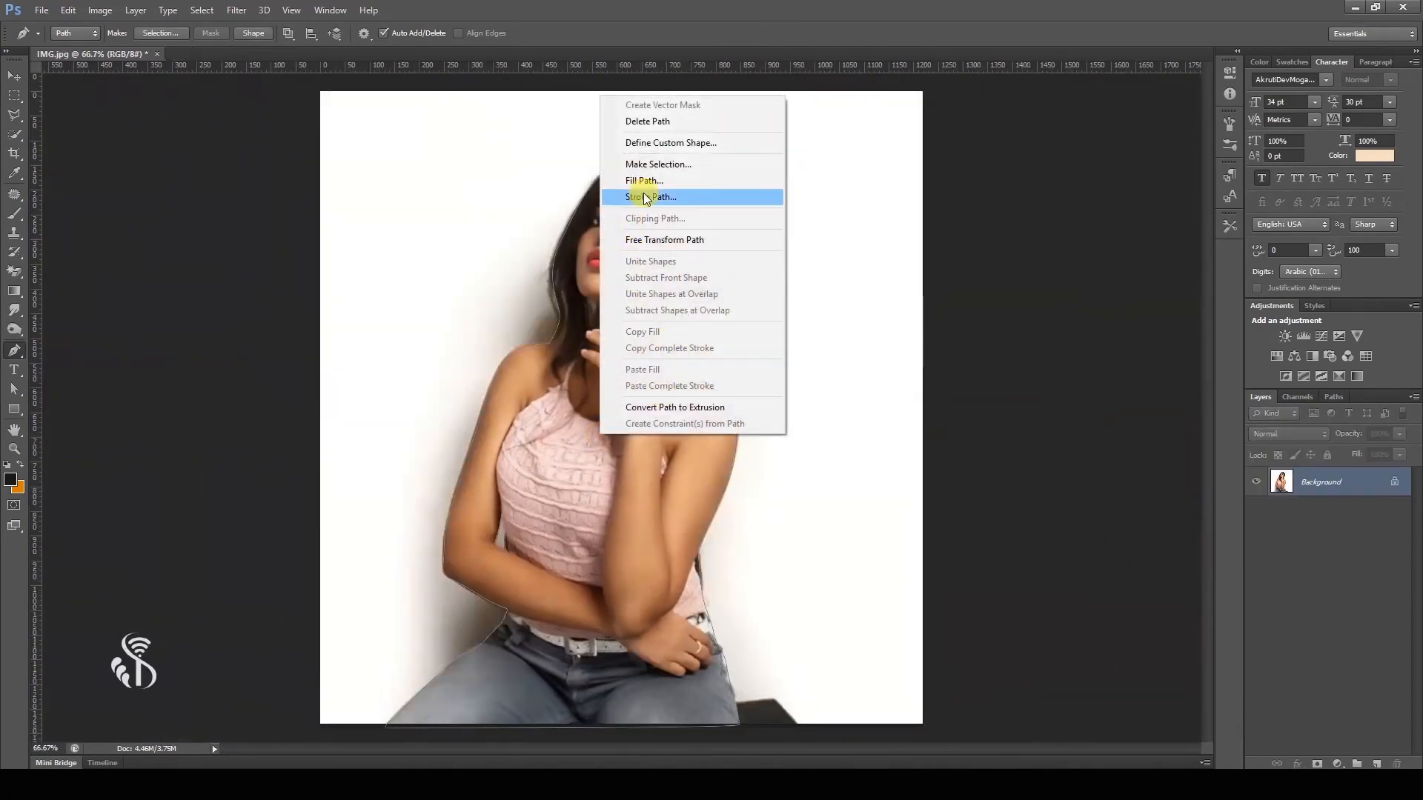
pyautogui.click(648, 164)
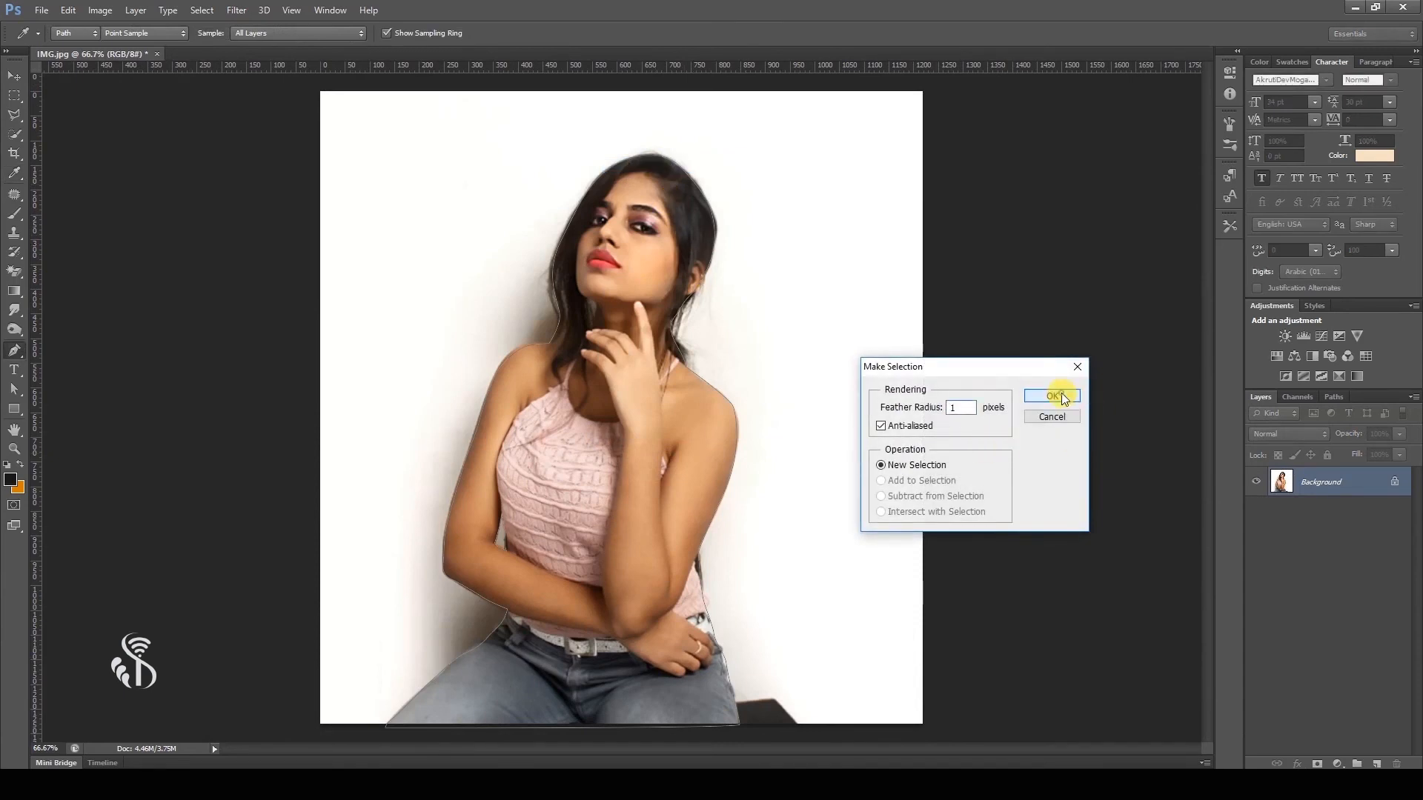
pyautogui.click(1054, 397)
# Step: Copy the 1-pixel feathered selection to a new layer and hide the Background to inspect the cutout around the arms
pyautogui.hotkey('ctrl', 'j')
pyautogui.click(1256, 509)
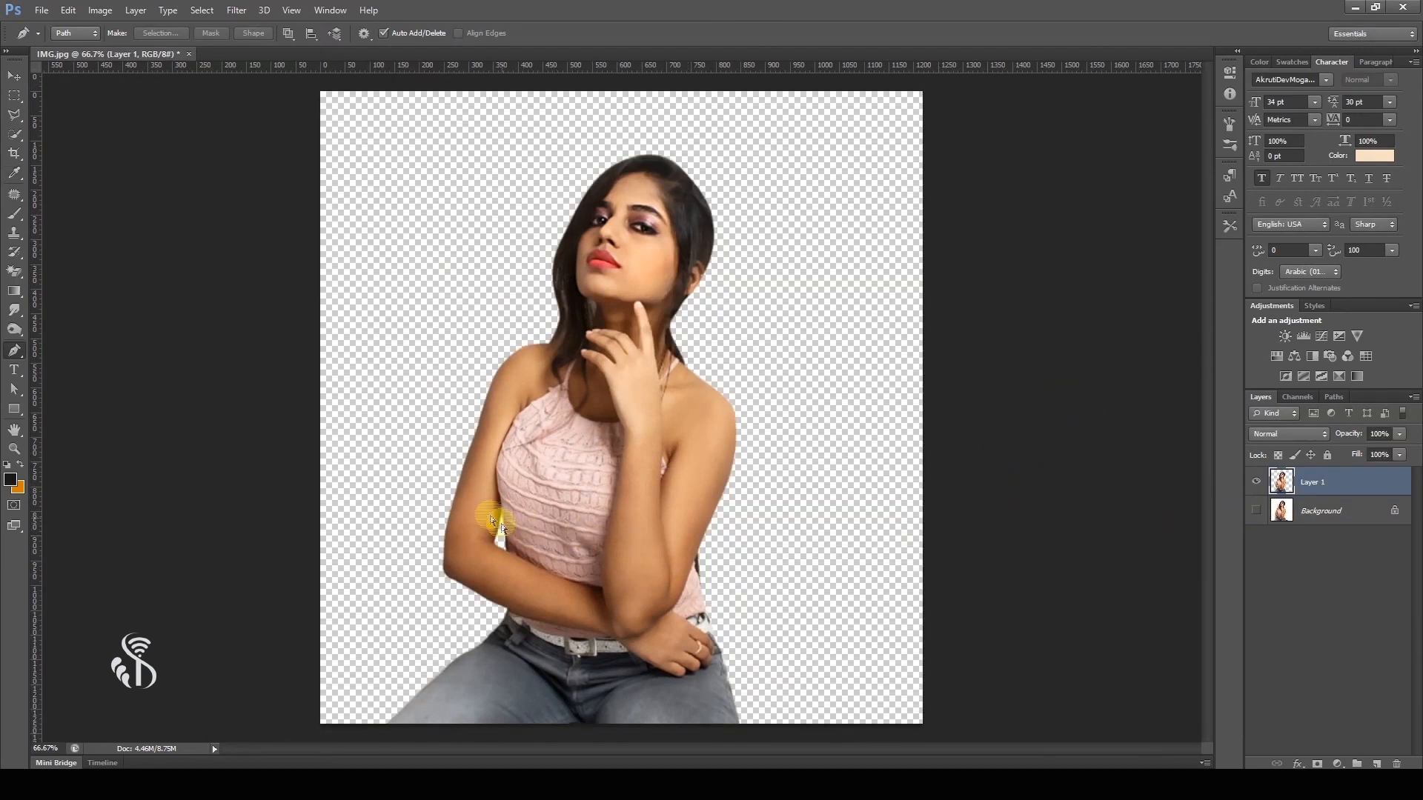
pyautogui.hotkey('ctrl', '+')
pyautogui.hotkey('ctrl', '+')
pyautogui.hotkey('ctrl', '+')
pyautogui.hotkey('ctrl', '-')
pyautogui.hotkey('ctrl', '-')
pyautogui.hotkey('ctrl', '-')
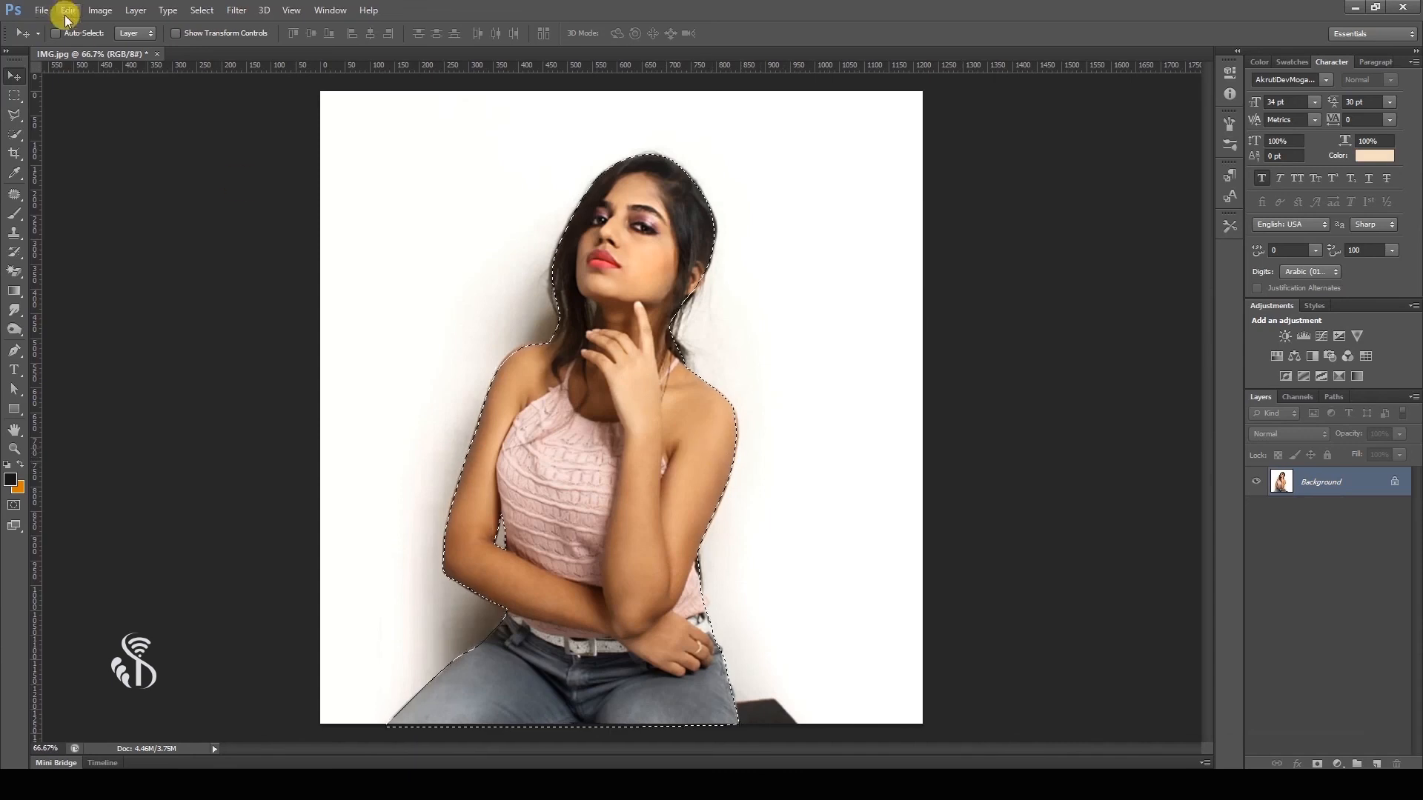
# Step: Copy and paste the selected woman onto a new layer and hide the Background layer
pyautogui.click(66, 10)
pyautogui.click(78, 113)
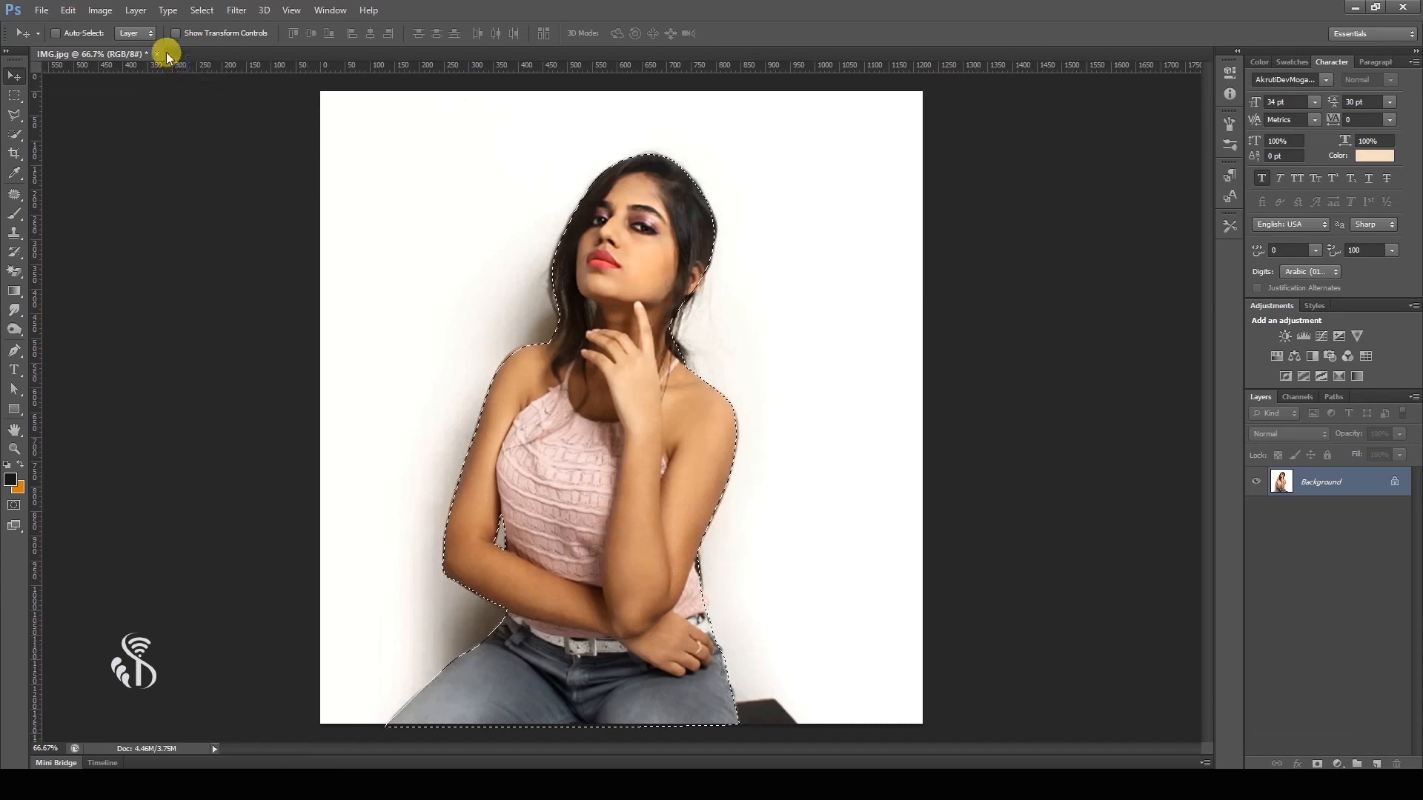
pyautogui.click(71, 10)
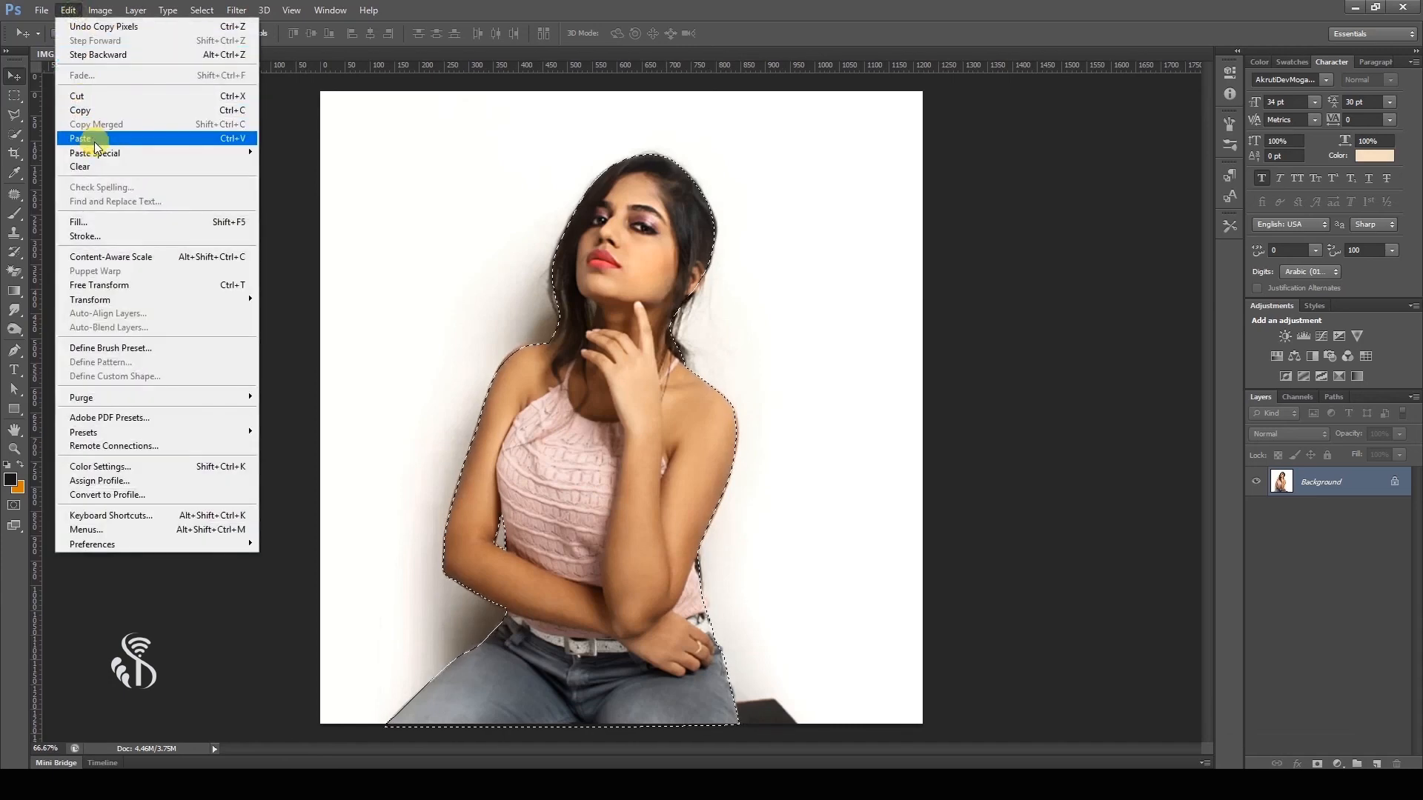
pyautogui.click(95, 140)
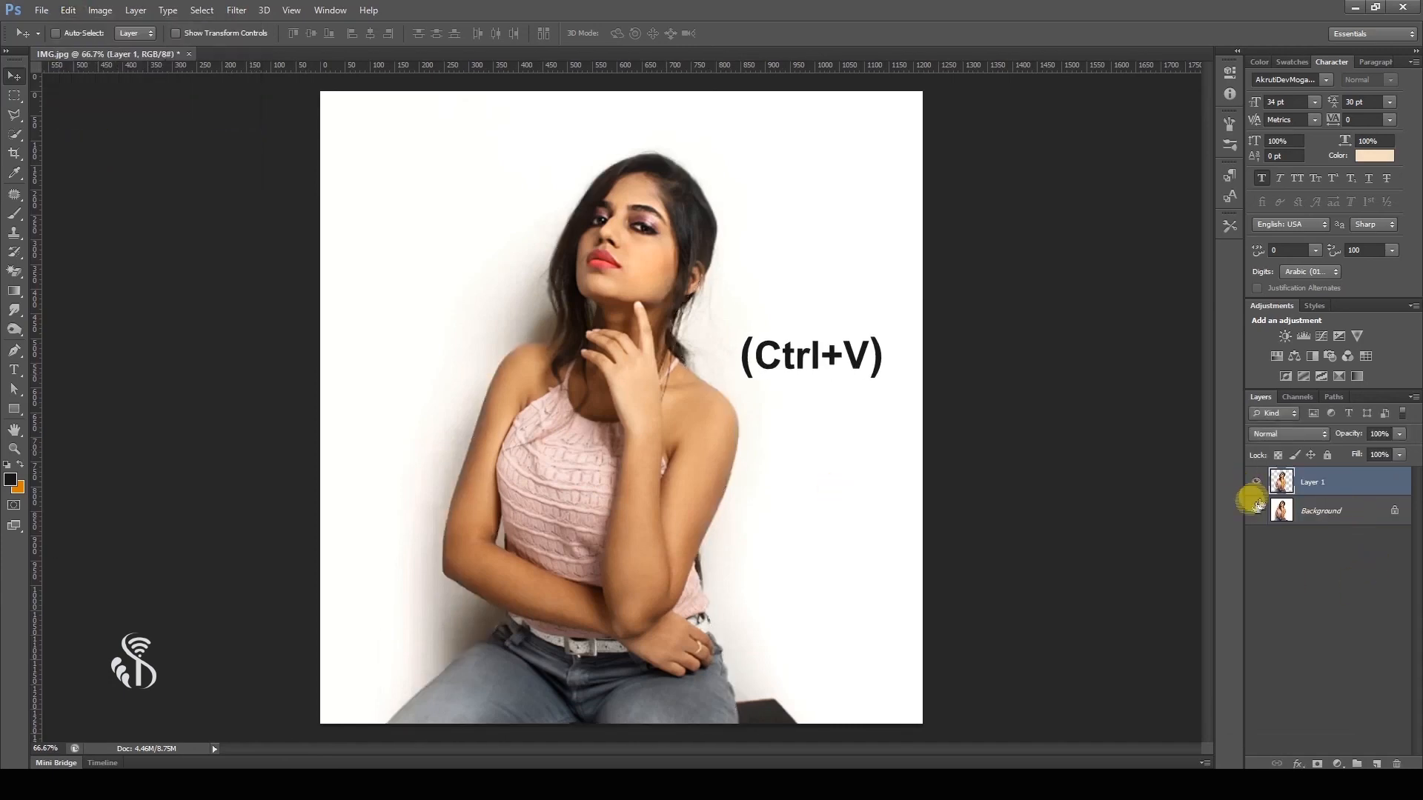
pyautogui.click(1254, 510)
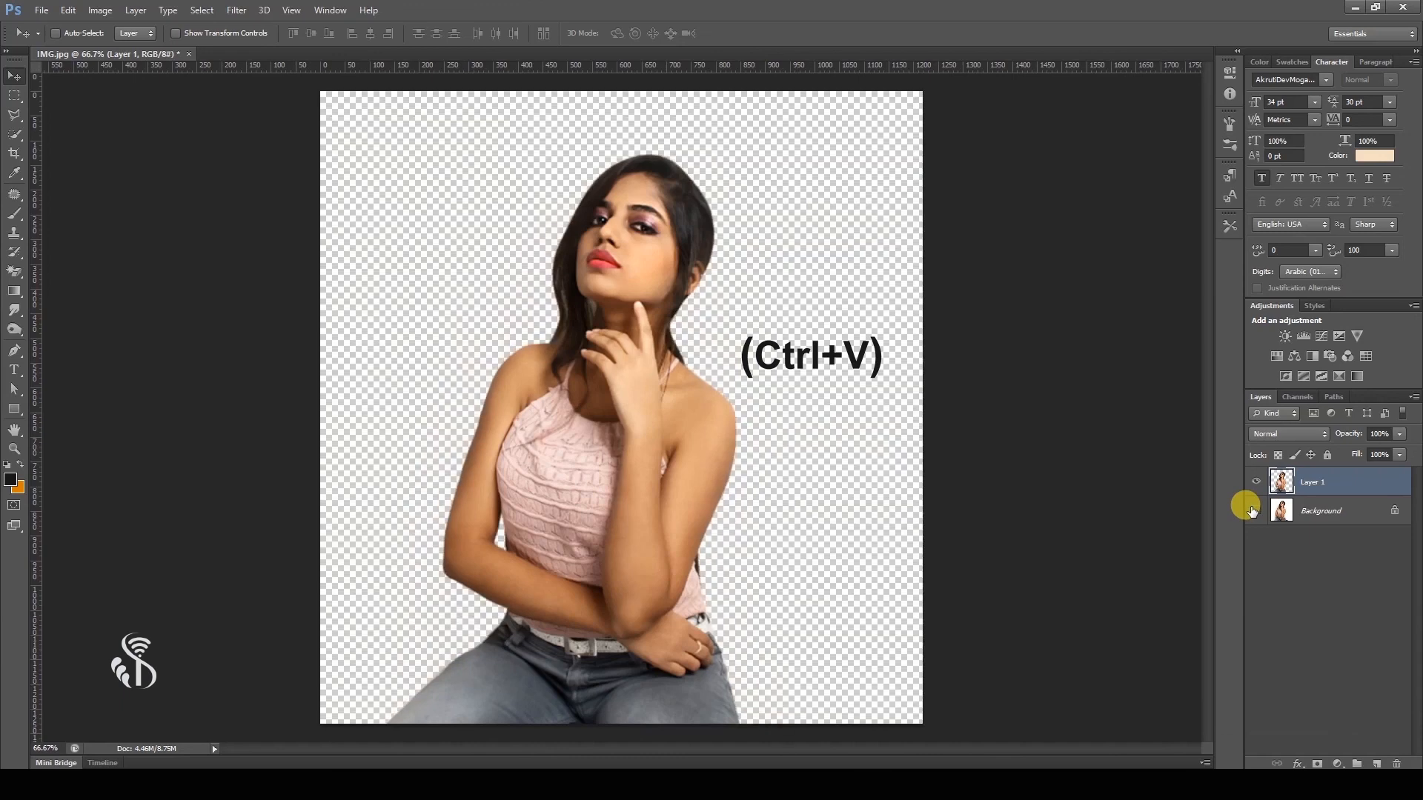